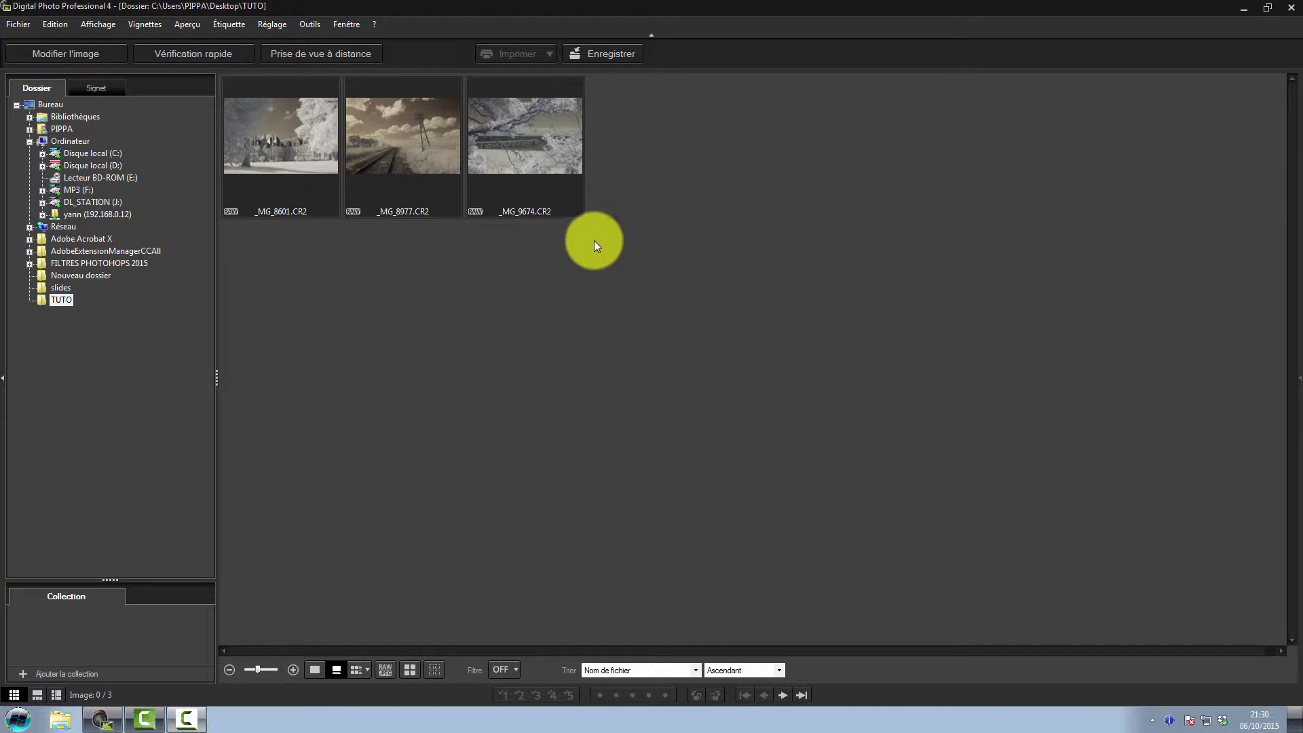
Open the raw image _MG_8601.CR2 and switch to the image editing workspace
double_click(286, 145)
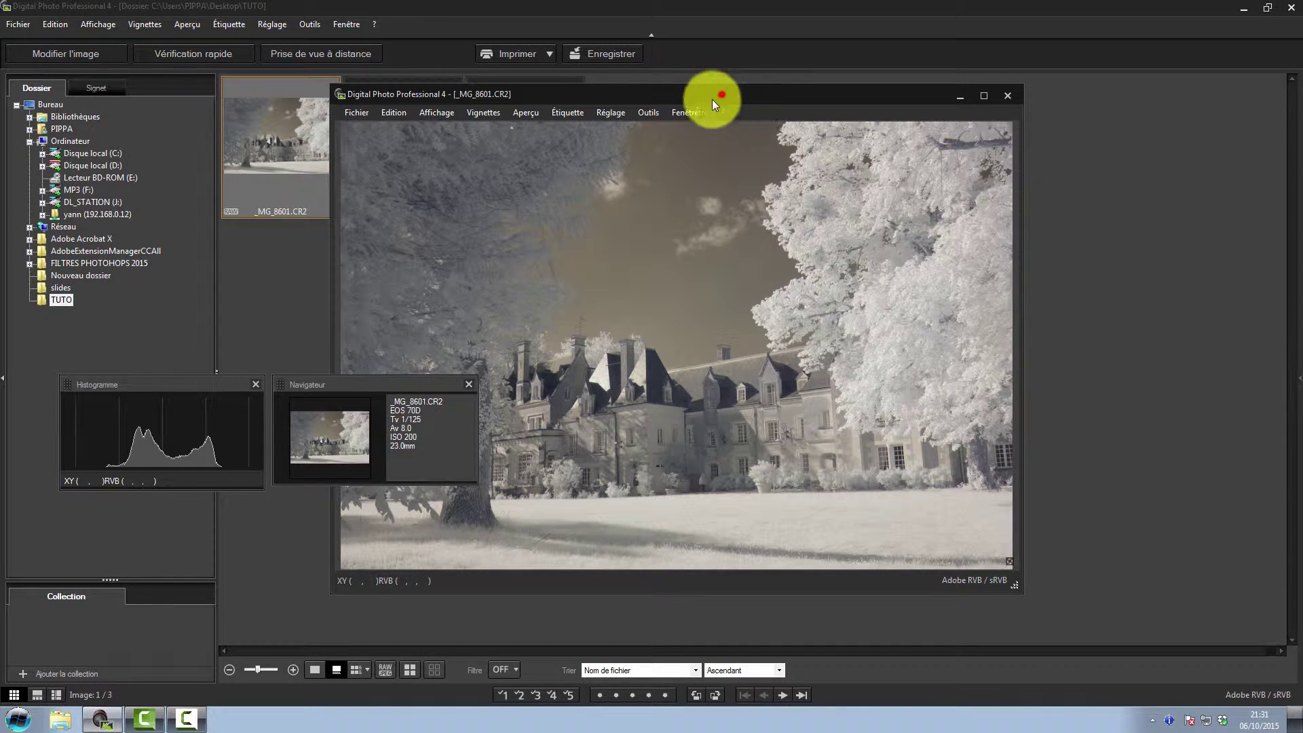
left_click_drag(711, 99, 794, 109)
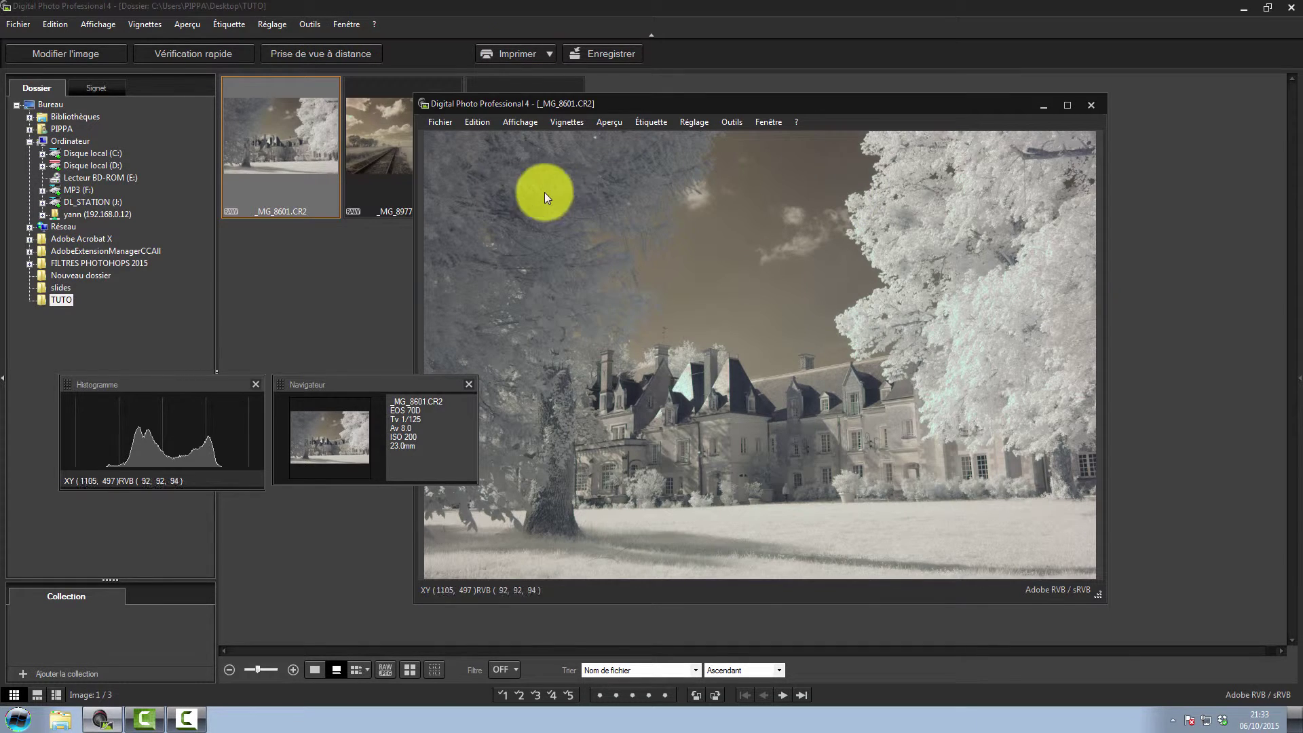
left_click(72, 51)
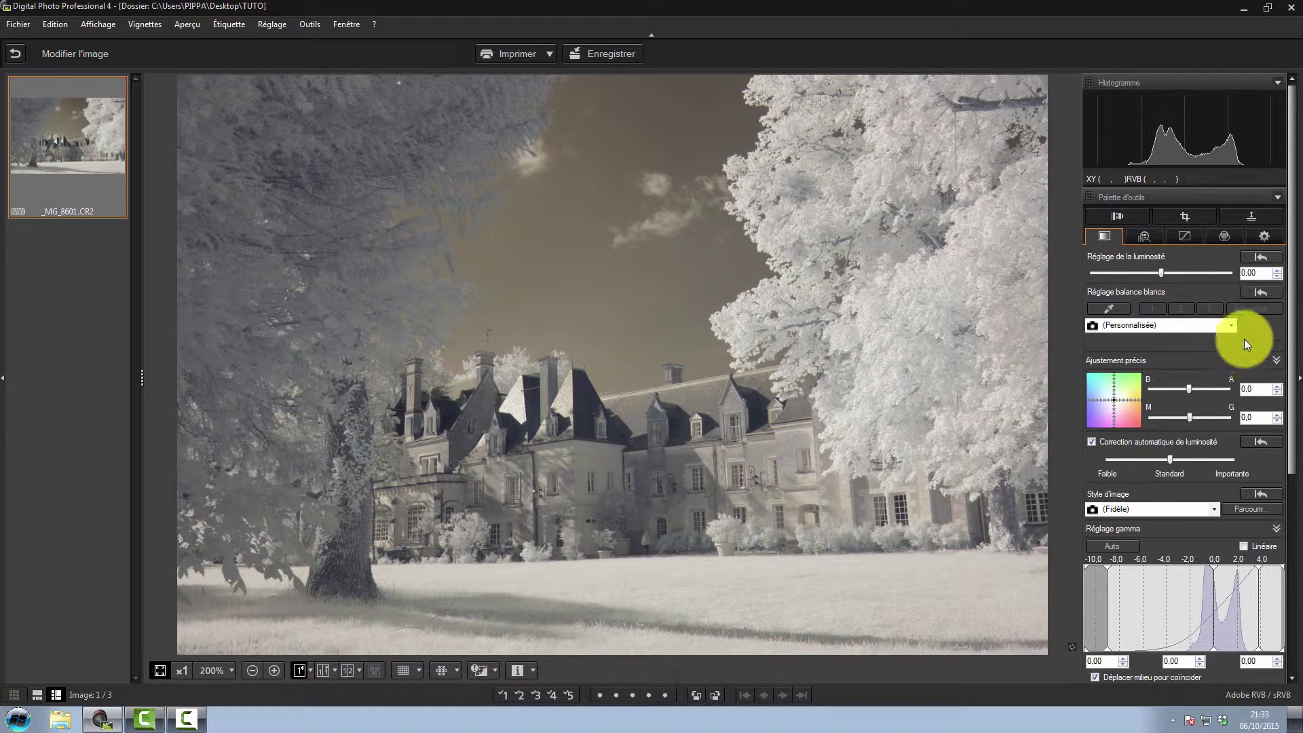
Try contrast values of 1.0 and -1.0 on the photo and return the contrast to 0.0
mouse_move(1291, 299)
left_mouse_down()
mouse_move(1287, 517)
mouse_move(1287, 292)
mouse_move(1296, 468)
mouse_move(1282, 434)
mouse_move(1289, 324)
left_mouse_up()
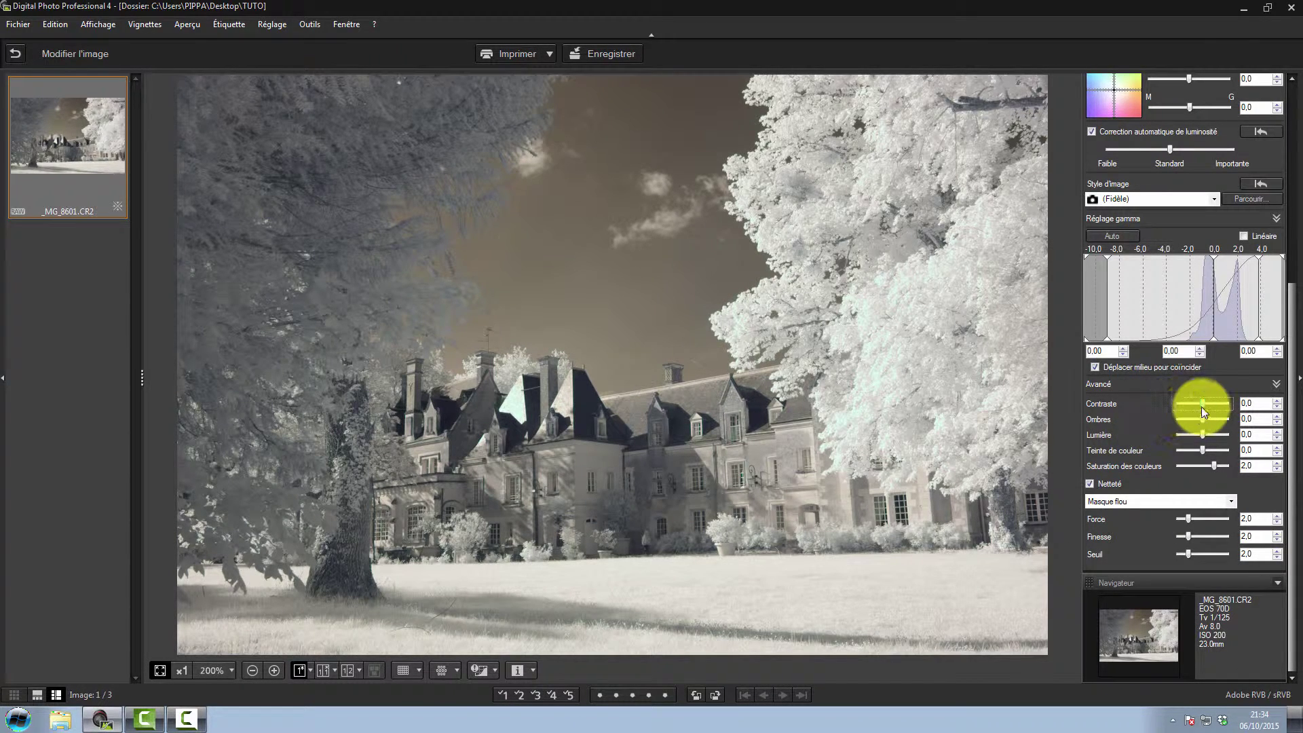
left_click_drag(1203, 404, 1207, 406)
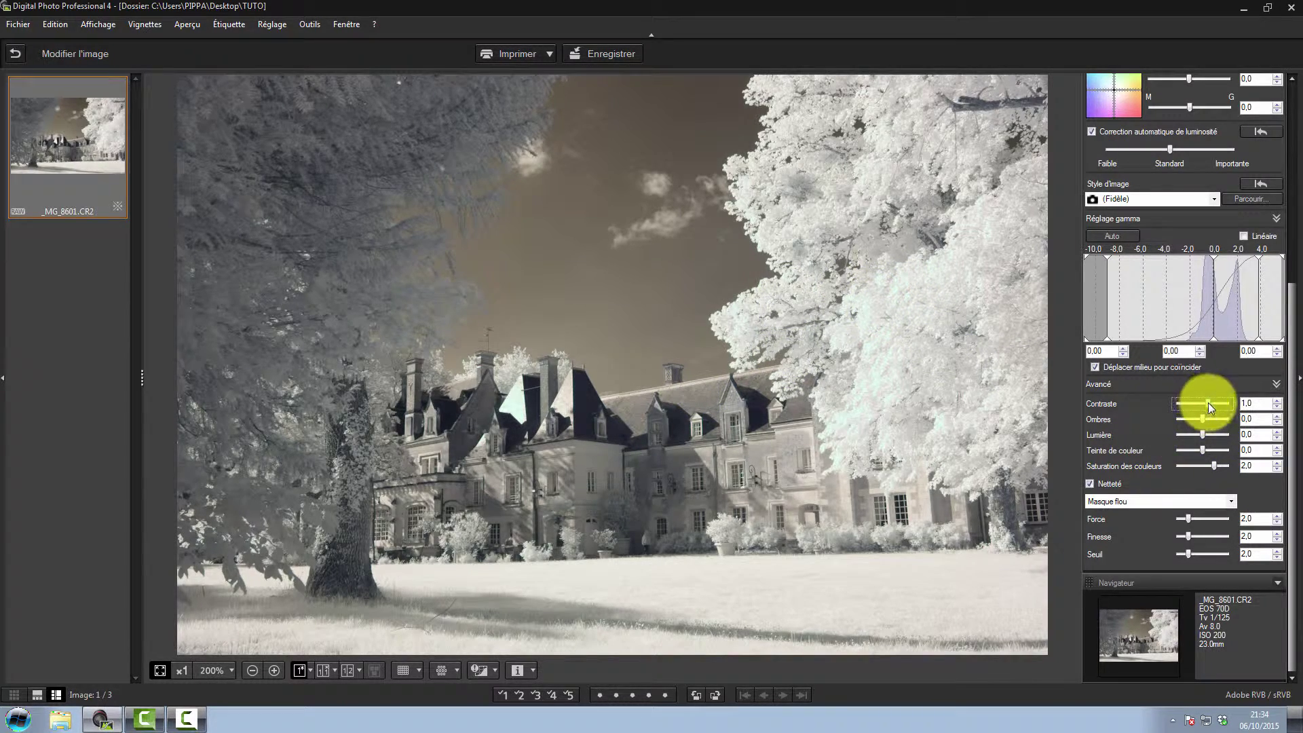
left_click_drag(1208, 402, 1200, 405)
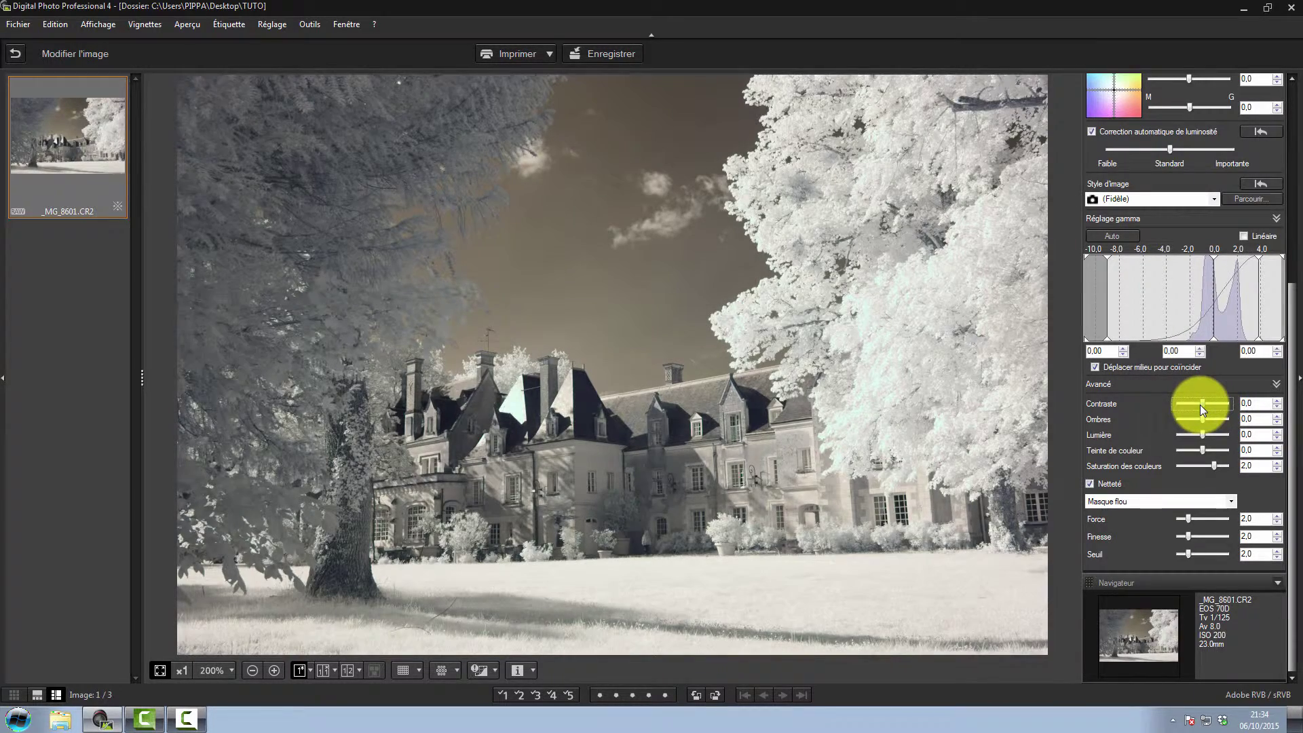
left_click(1200, 405)
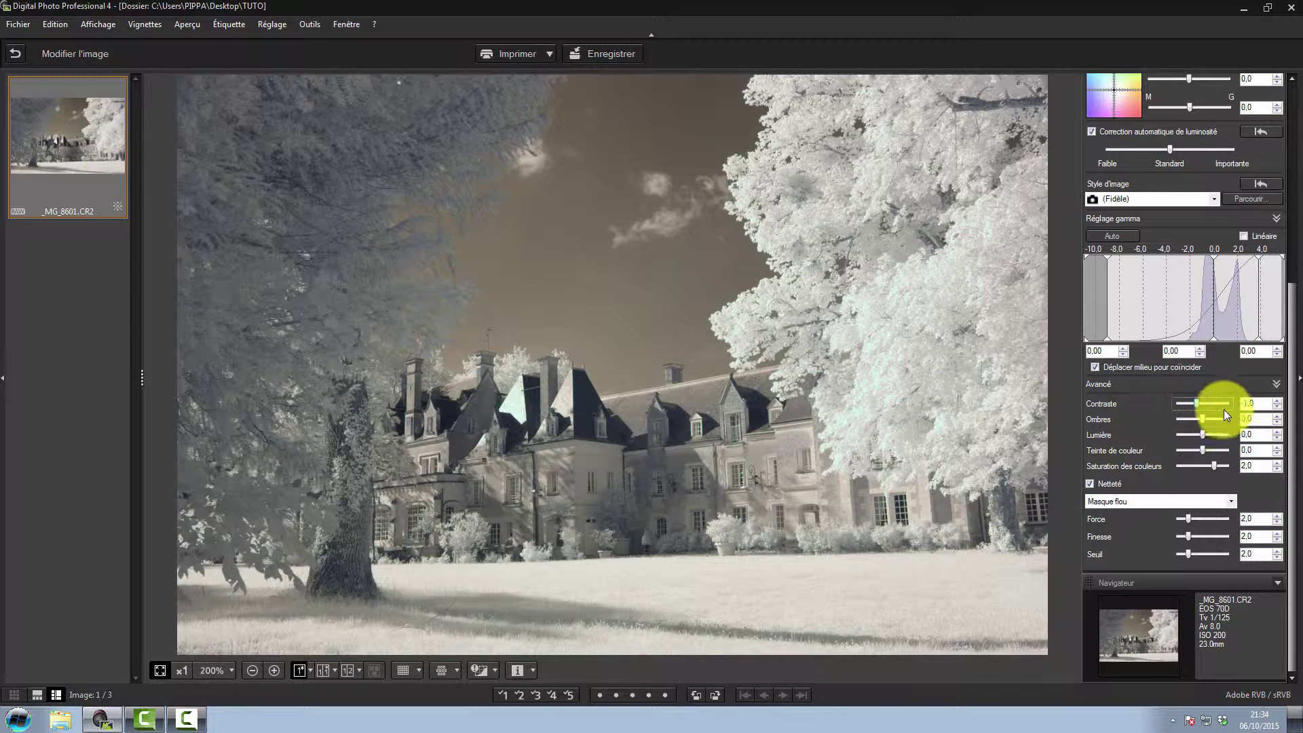
left_click_drag(1196, 401, 1201, 403)
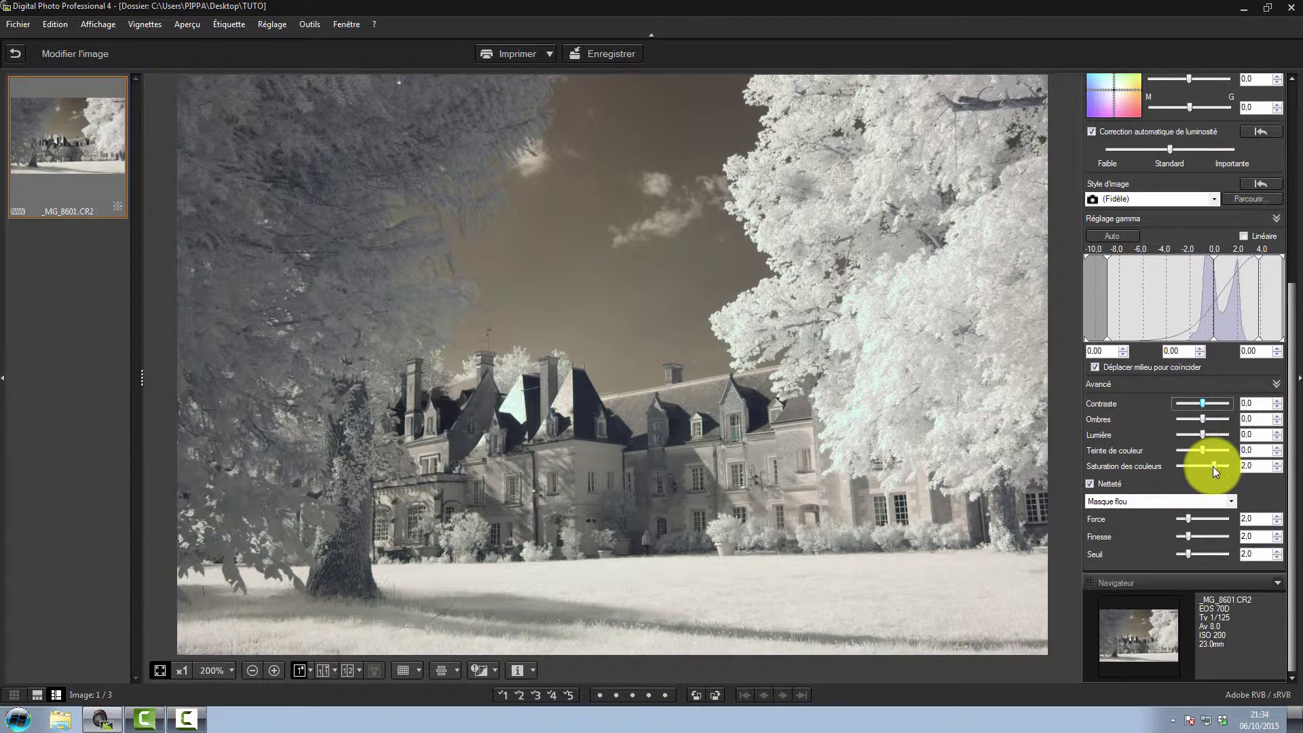
Try the colour saturation at -3.0 and raise it to 4.0
left_click_drag(1212, 466, 1223, 466)
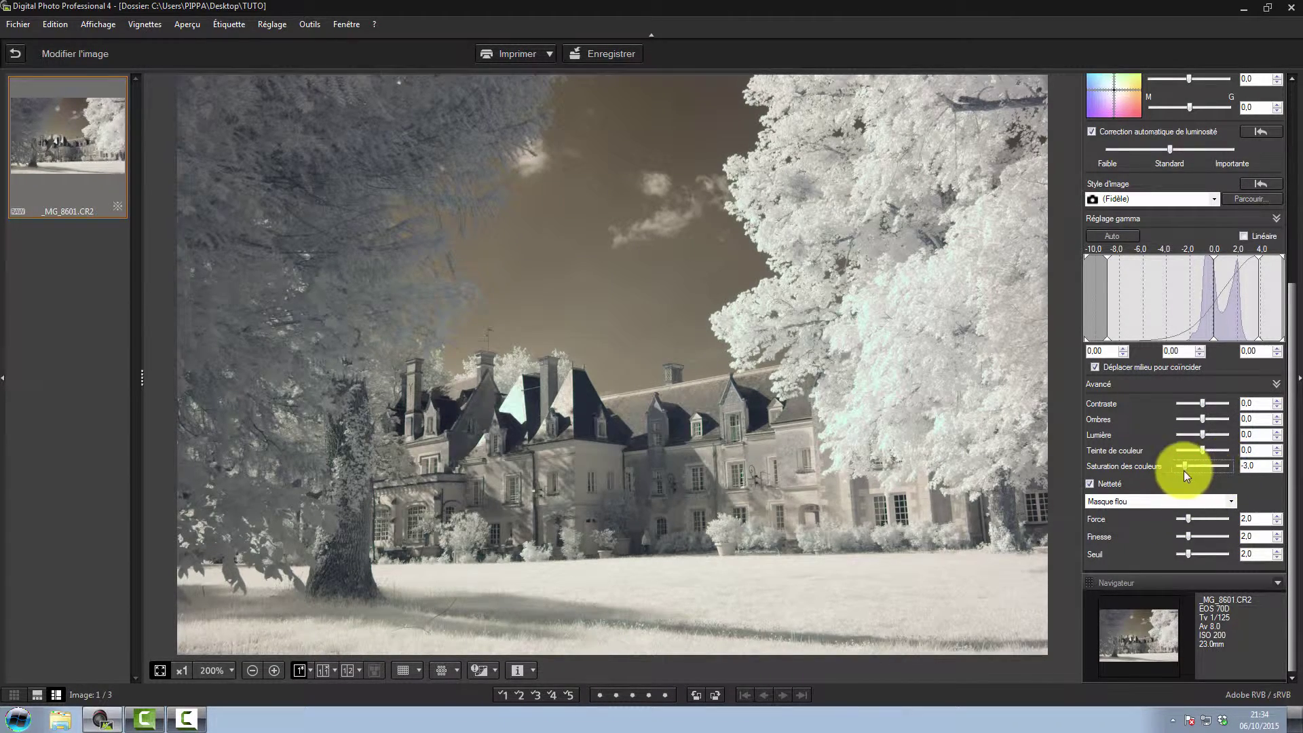
left_click_drag(1232, 471, 1178, 471)
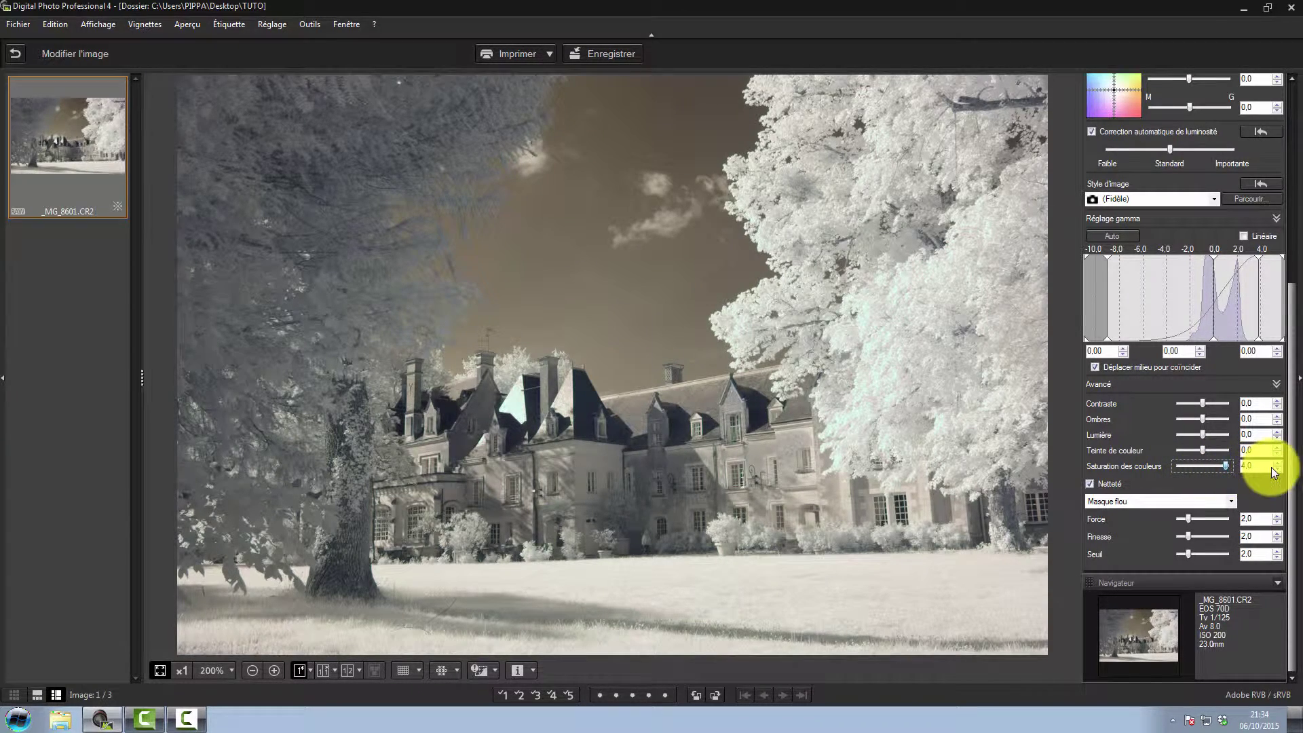
left_click_drag(1211, 468, 1261, 471)
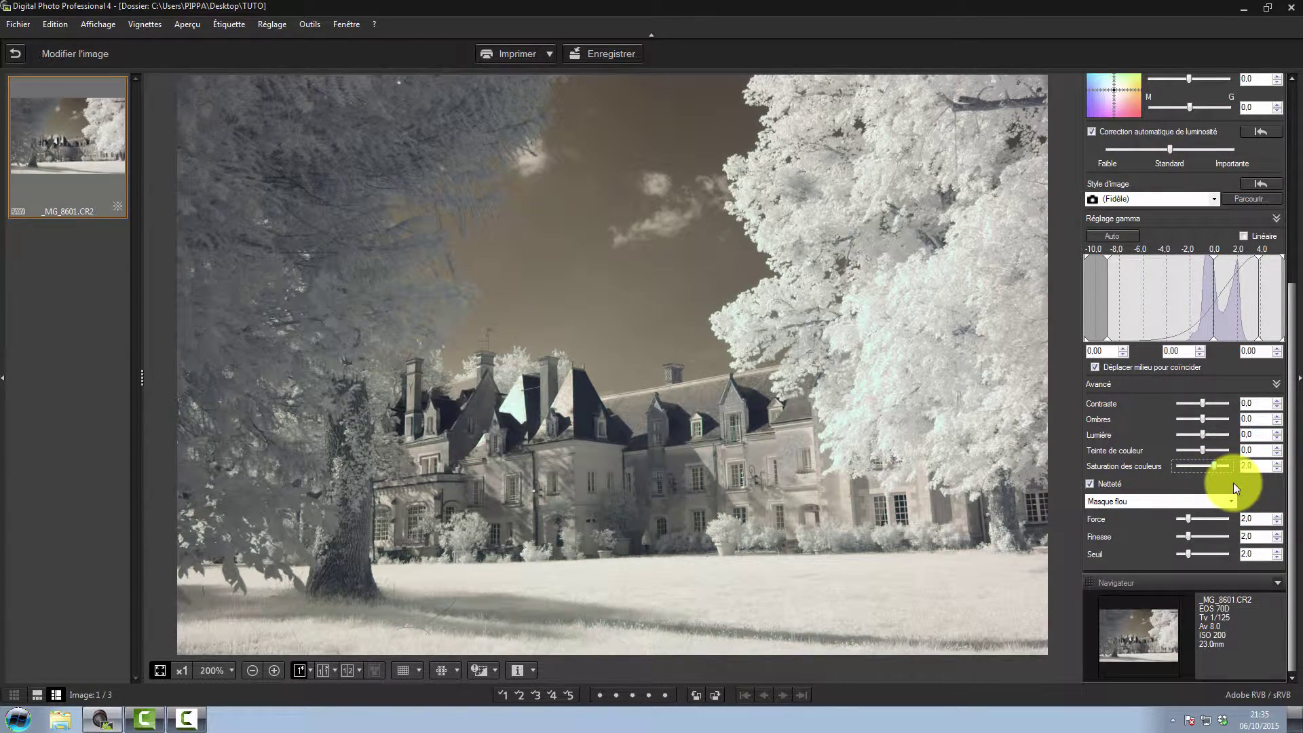
Set the white balance with the eyedropper, sampling the facade, roof and lawn, and finishing on the white foliage of the large tree beside the facade
scroll(1233, 482, "up", 5)
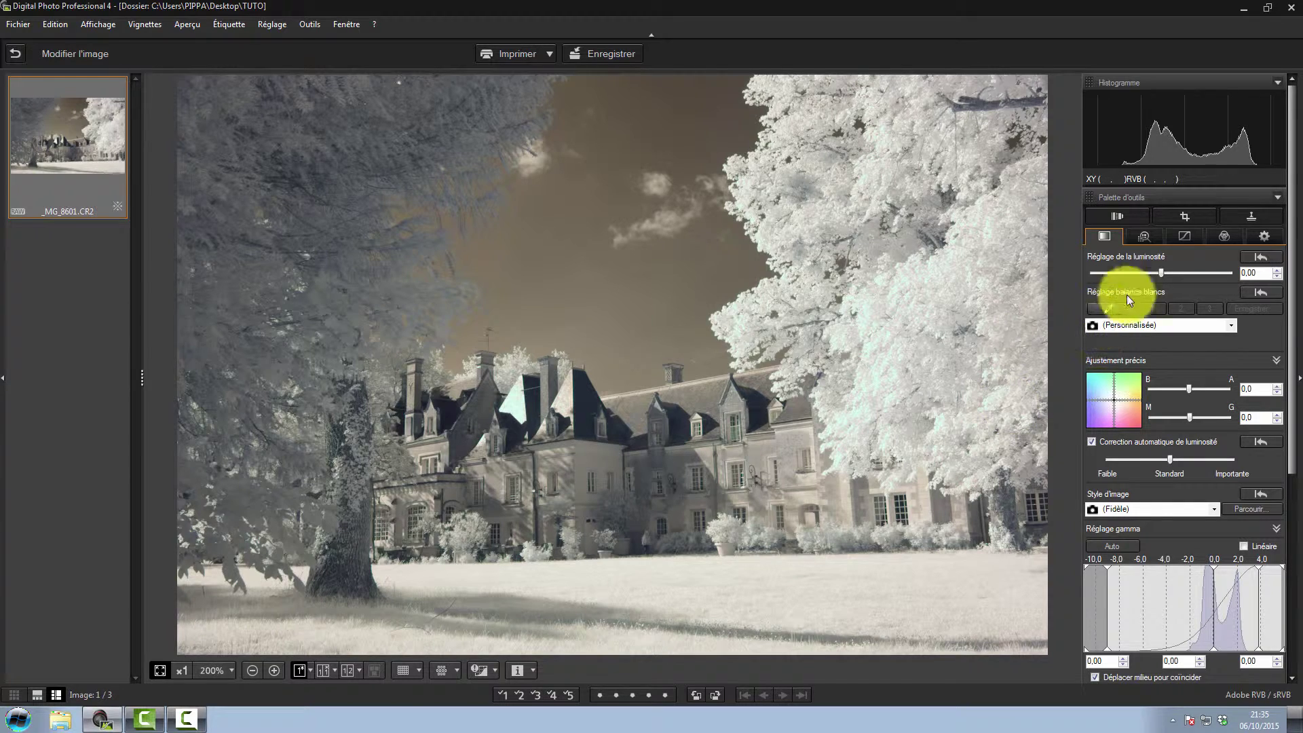
left_click(1107, 310)
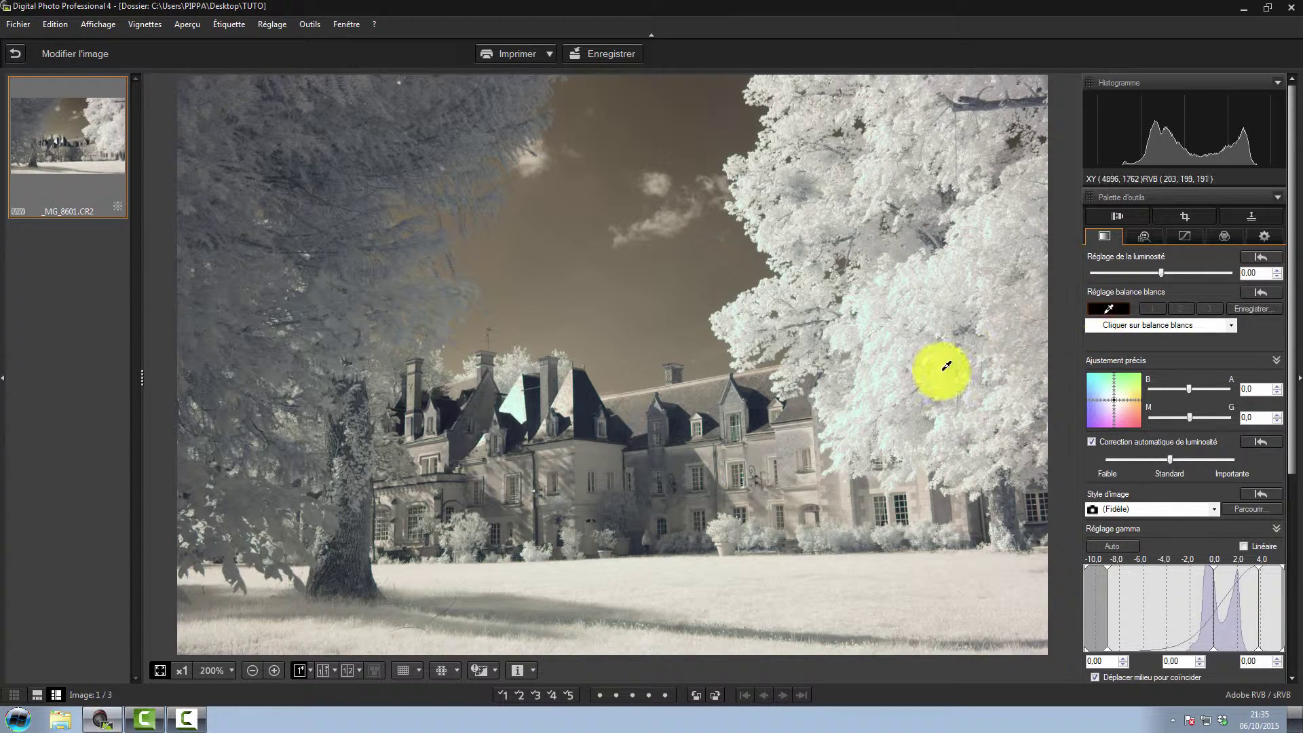
left_click(1108, 311)
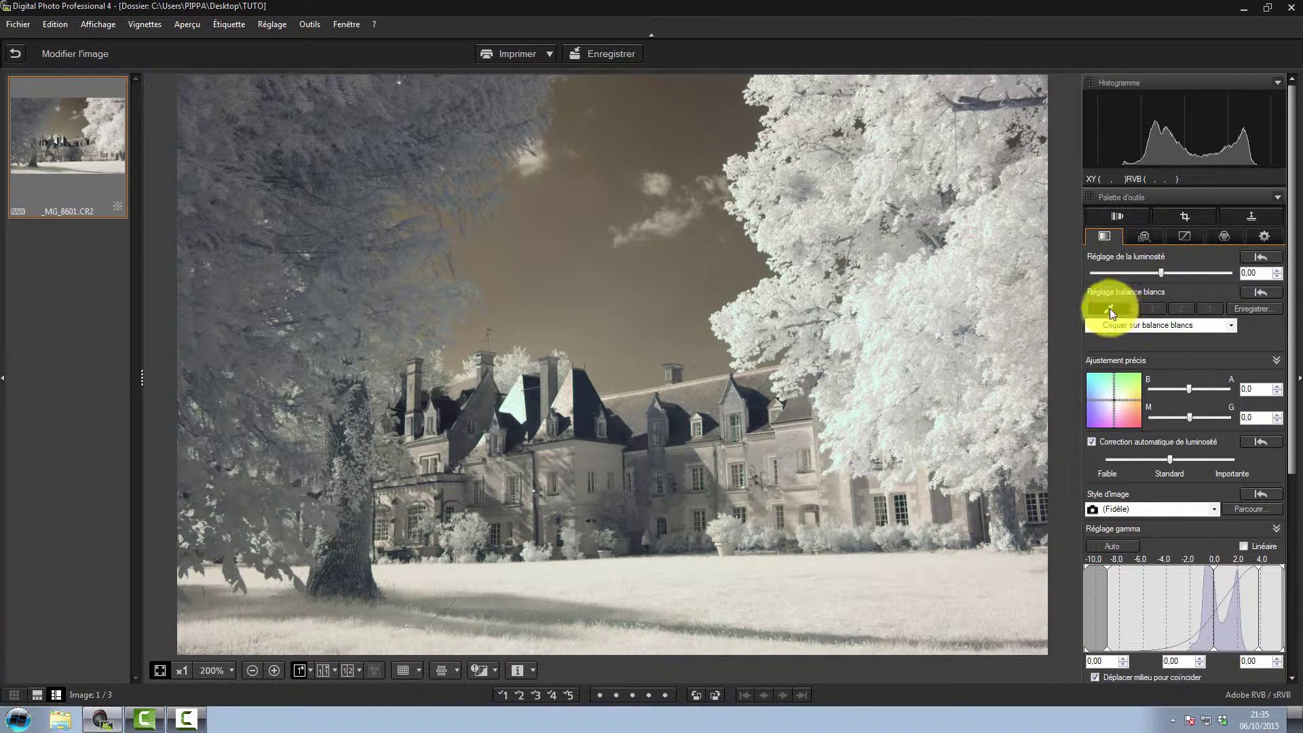
left_click(1109, 308)
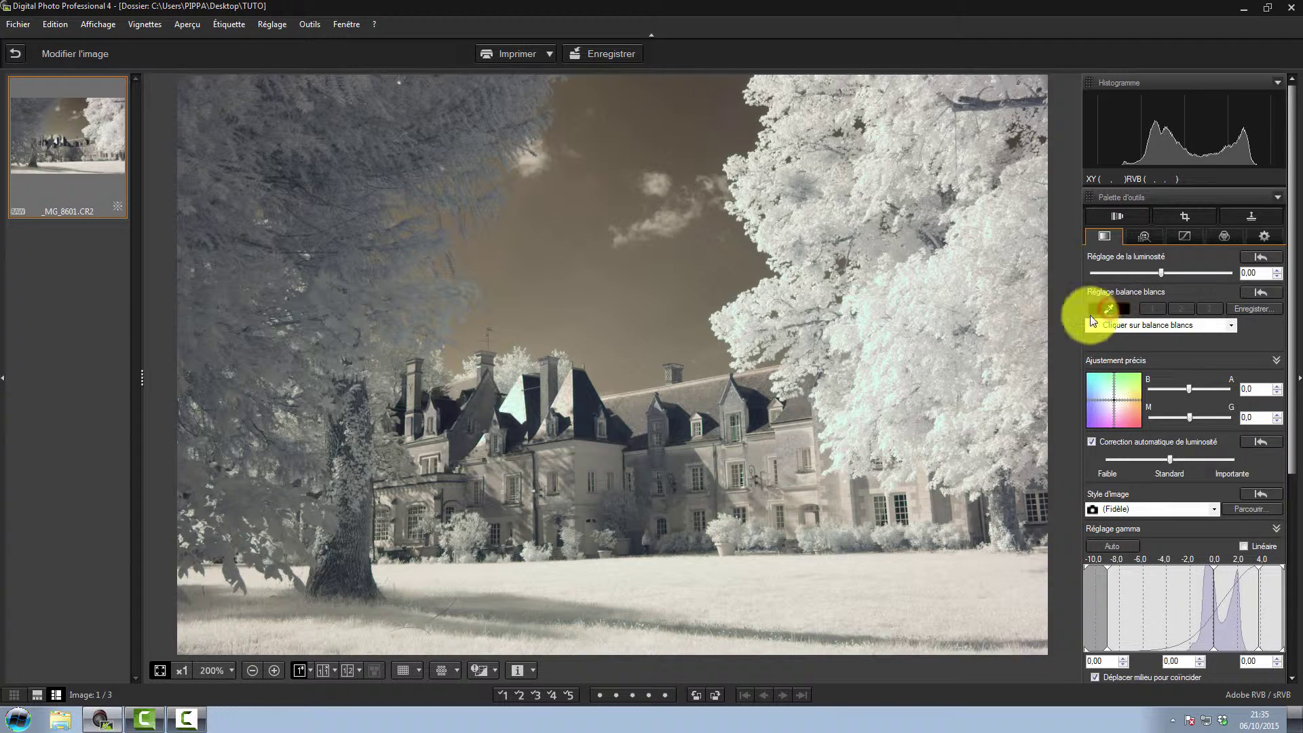
left_click(792, 435)
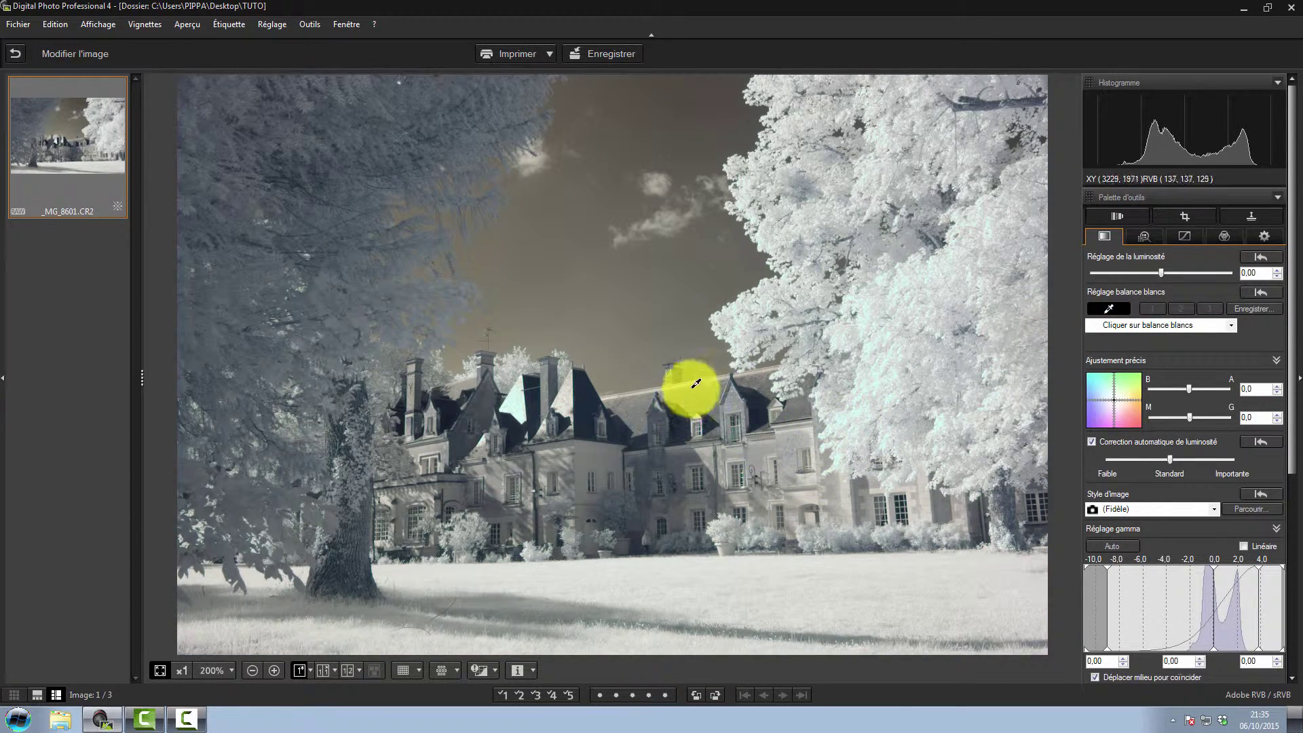
left_click(680, 383)
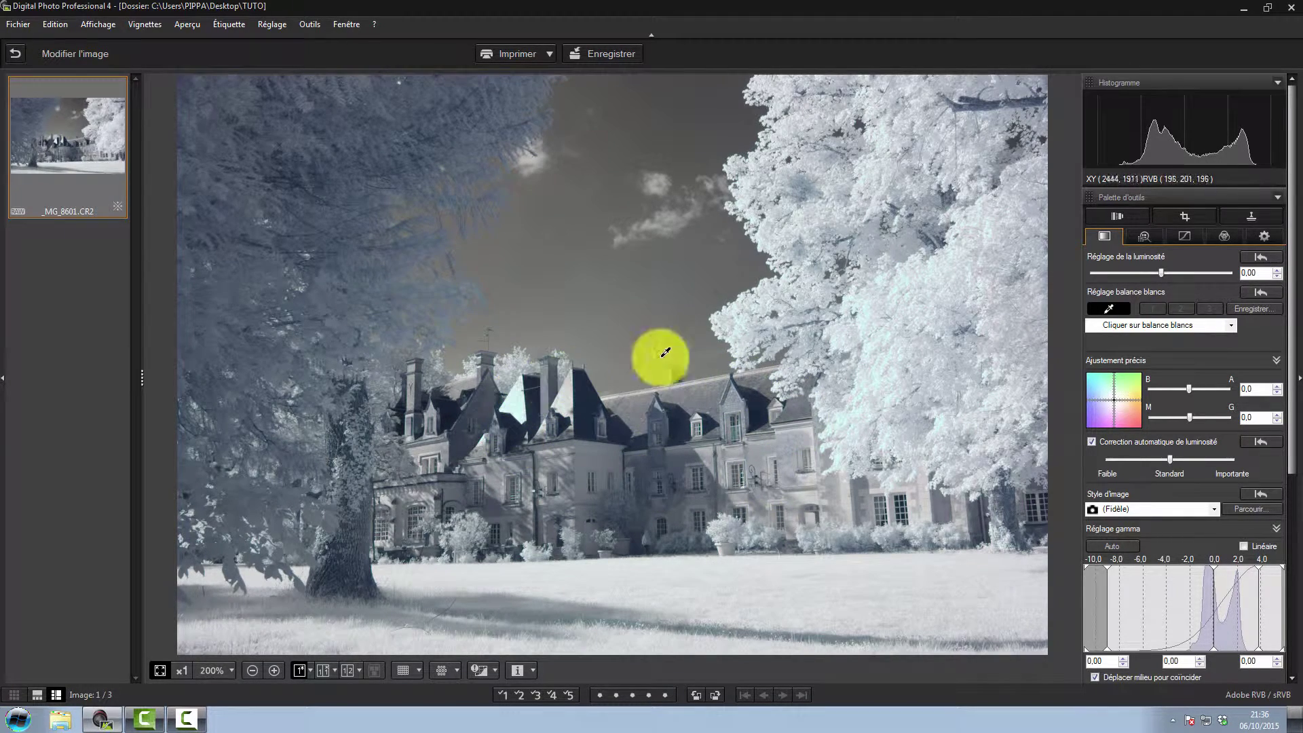
left_click(919, 308)
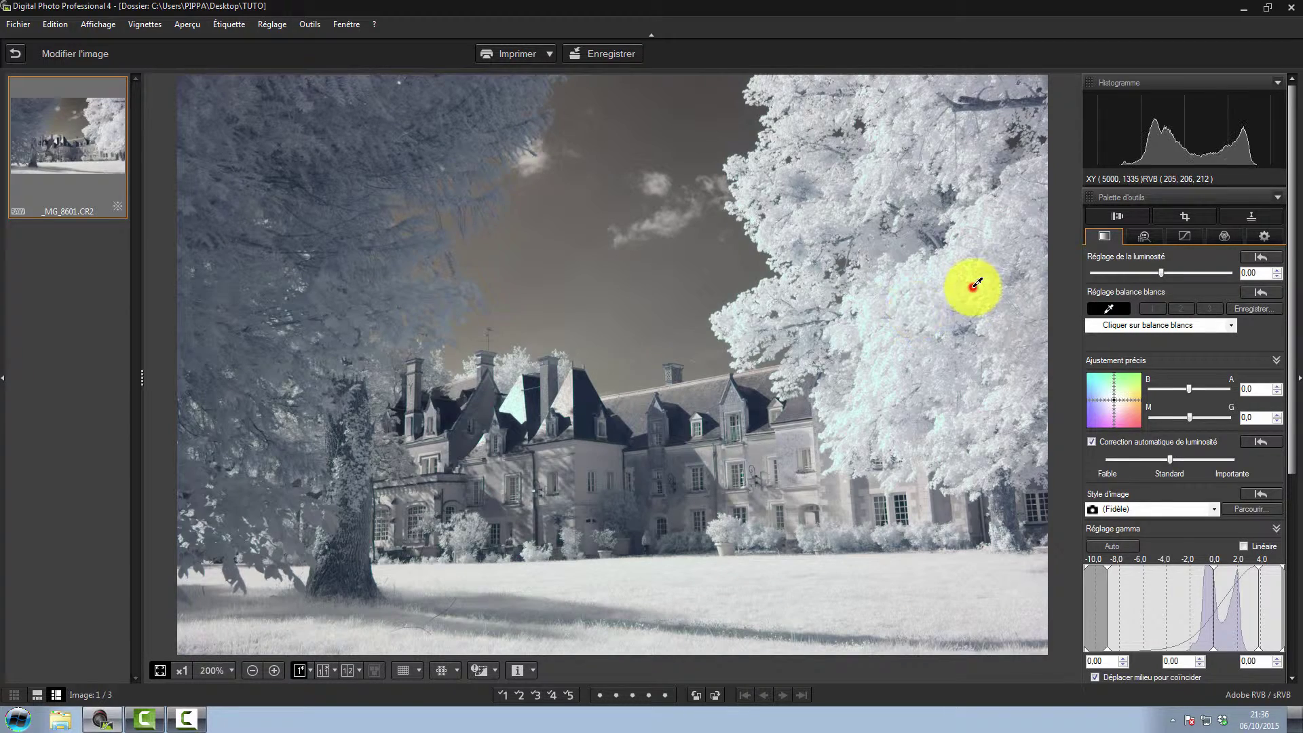
left_click(1015, 347)
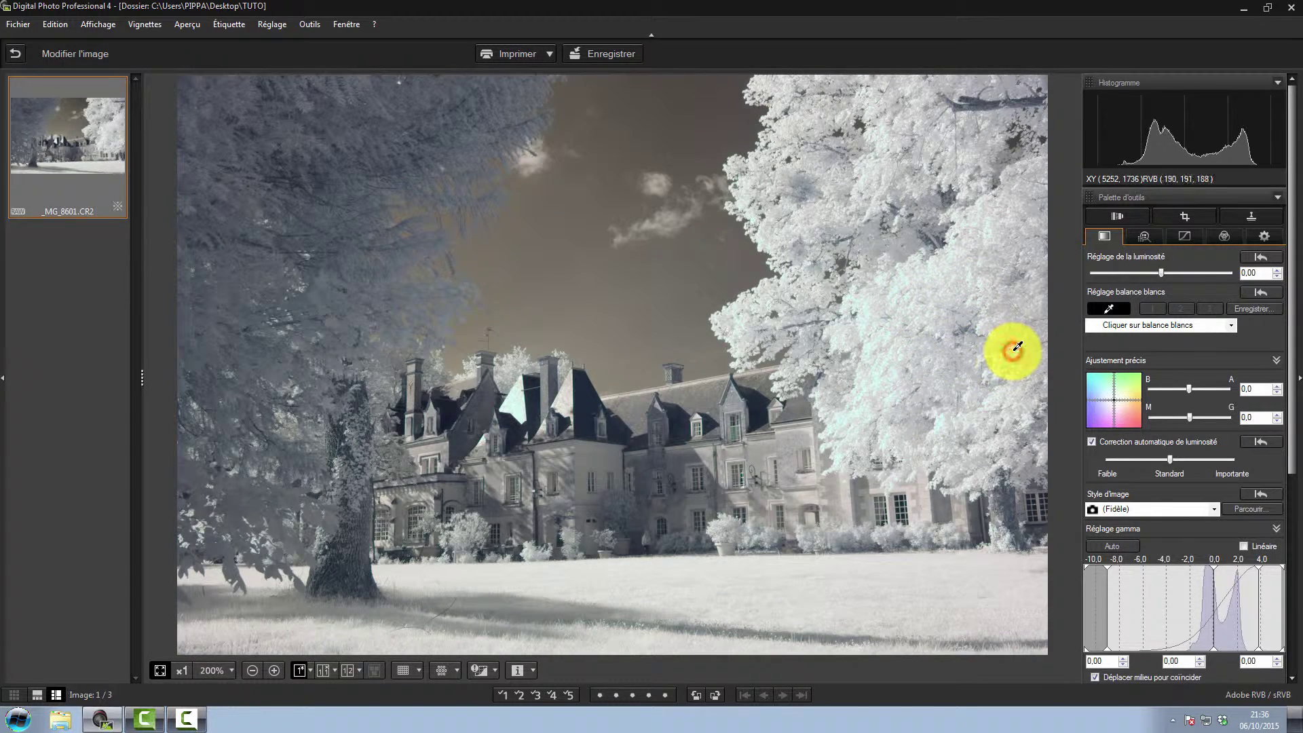
left_click(899, 604)
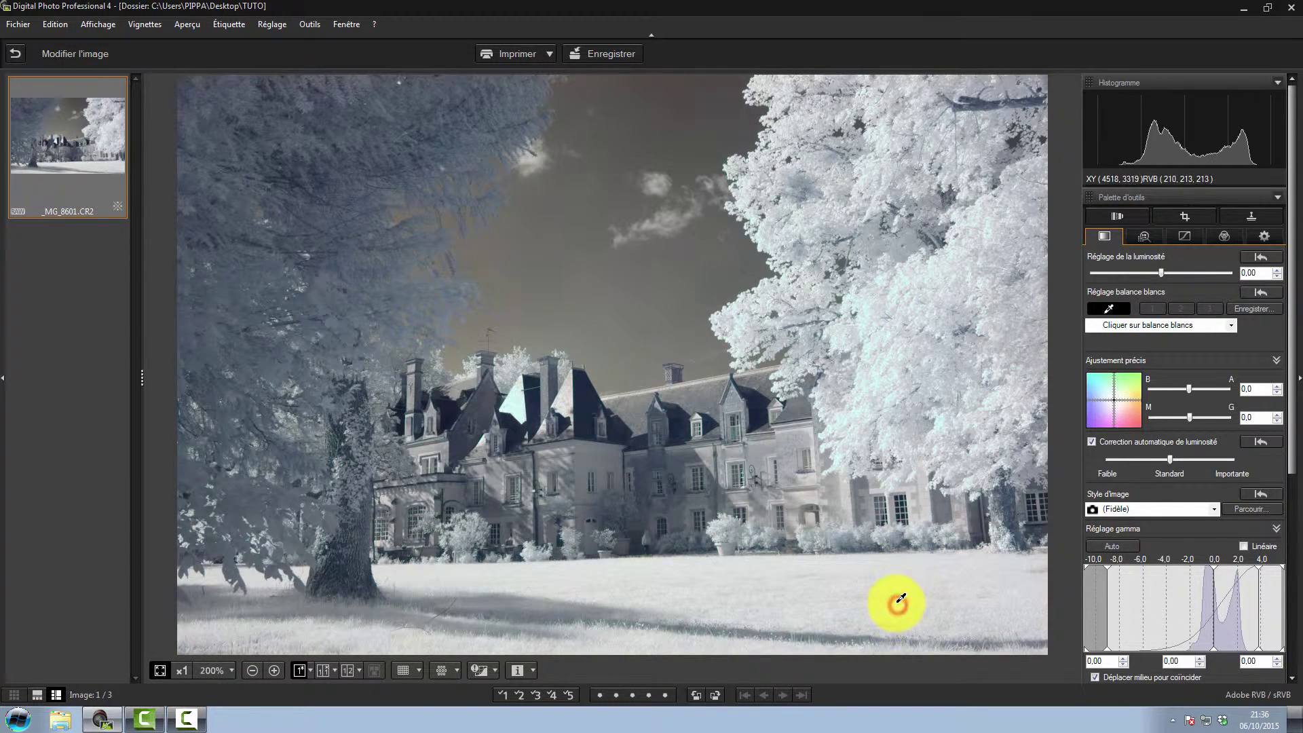
left_click(992, 275)
left_click(913, 173)
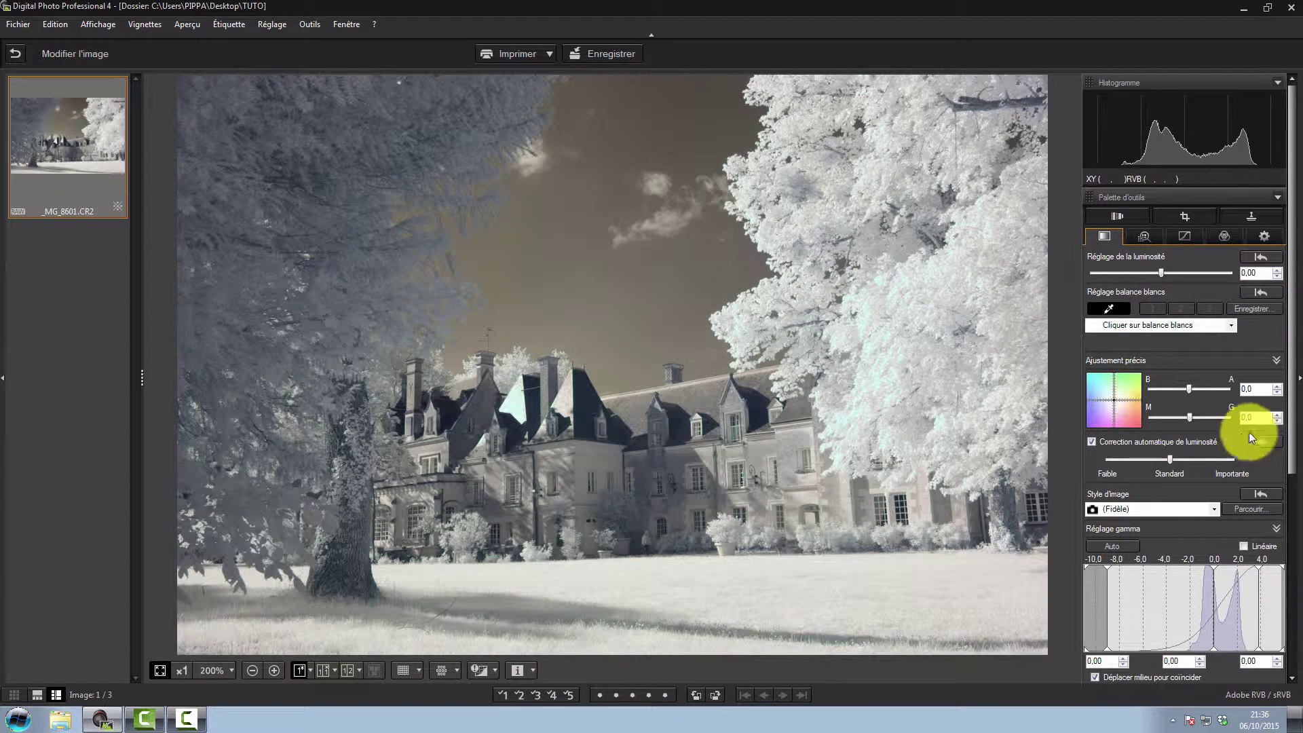
Try the Auto, Standard and Monochrome picture styles and settle on Fidèle
scroll(1186, 421, "down", 5)
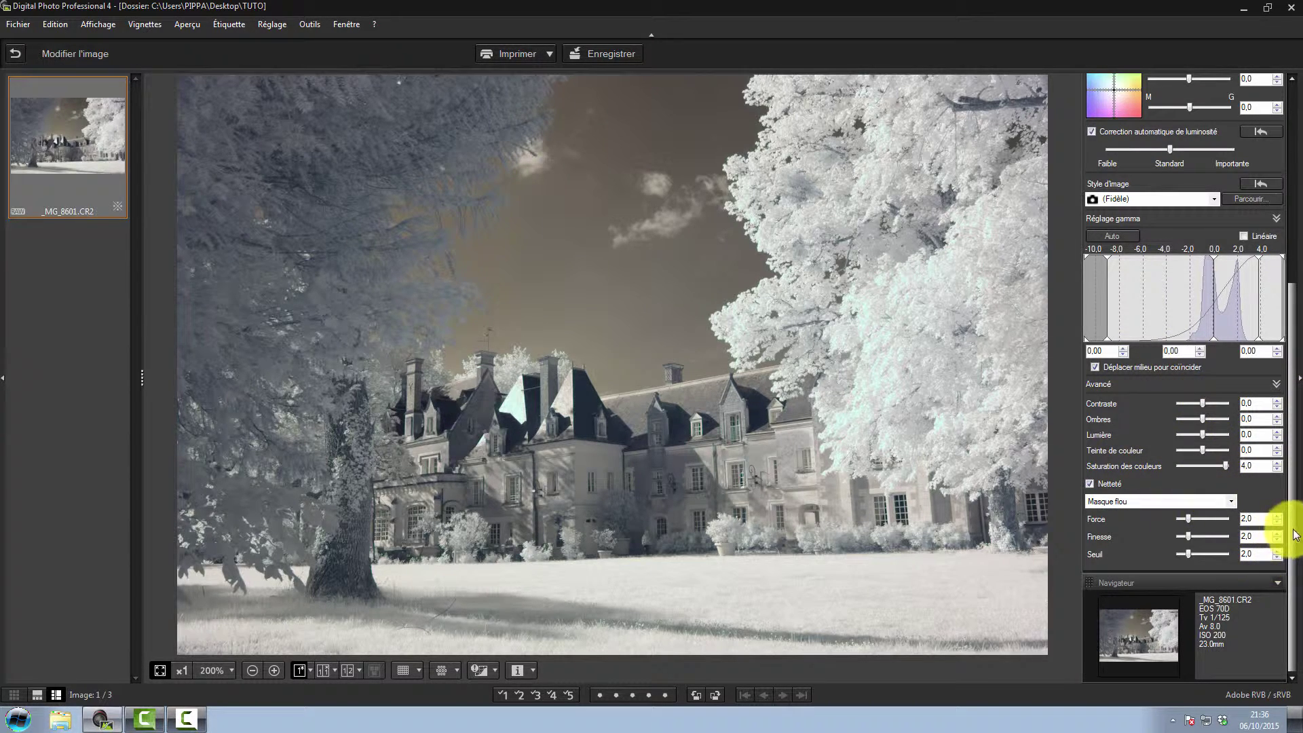
left_click_drag(1294, 534, 1269, 274)
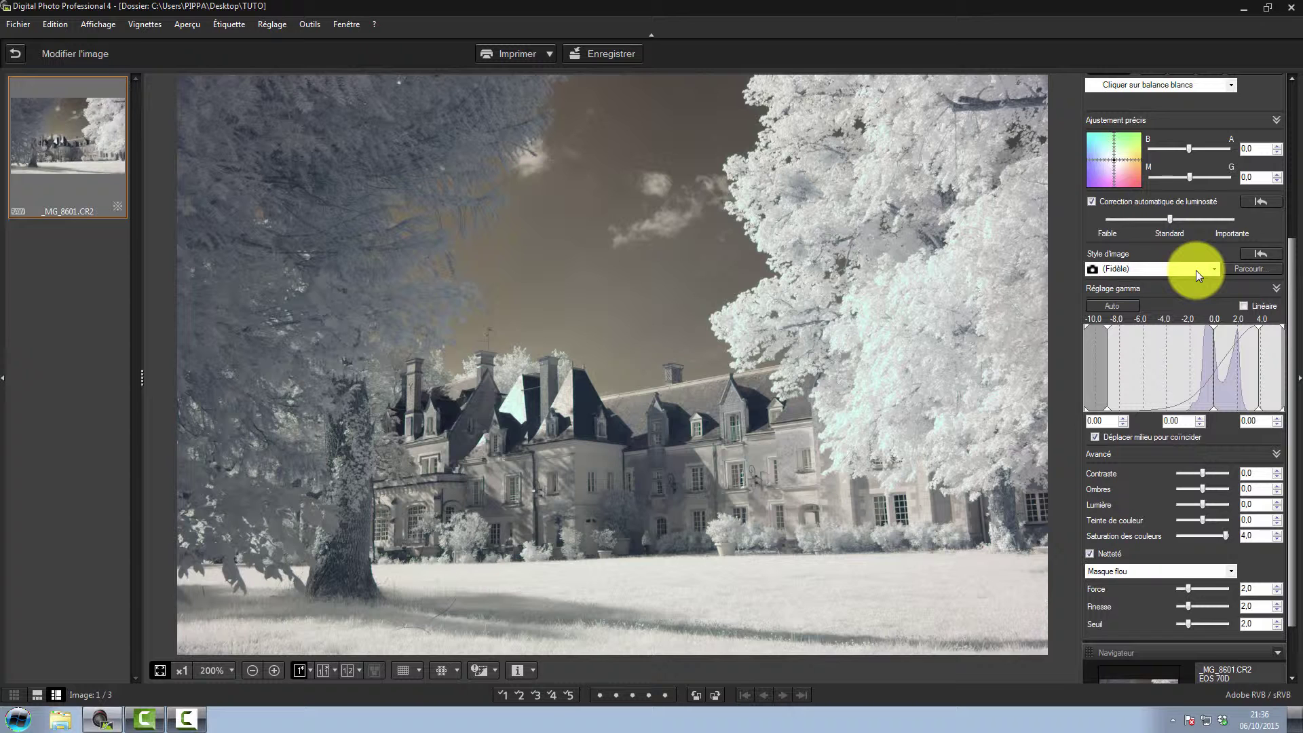
left_click(1196, 270)
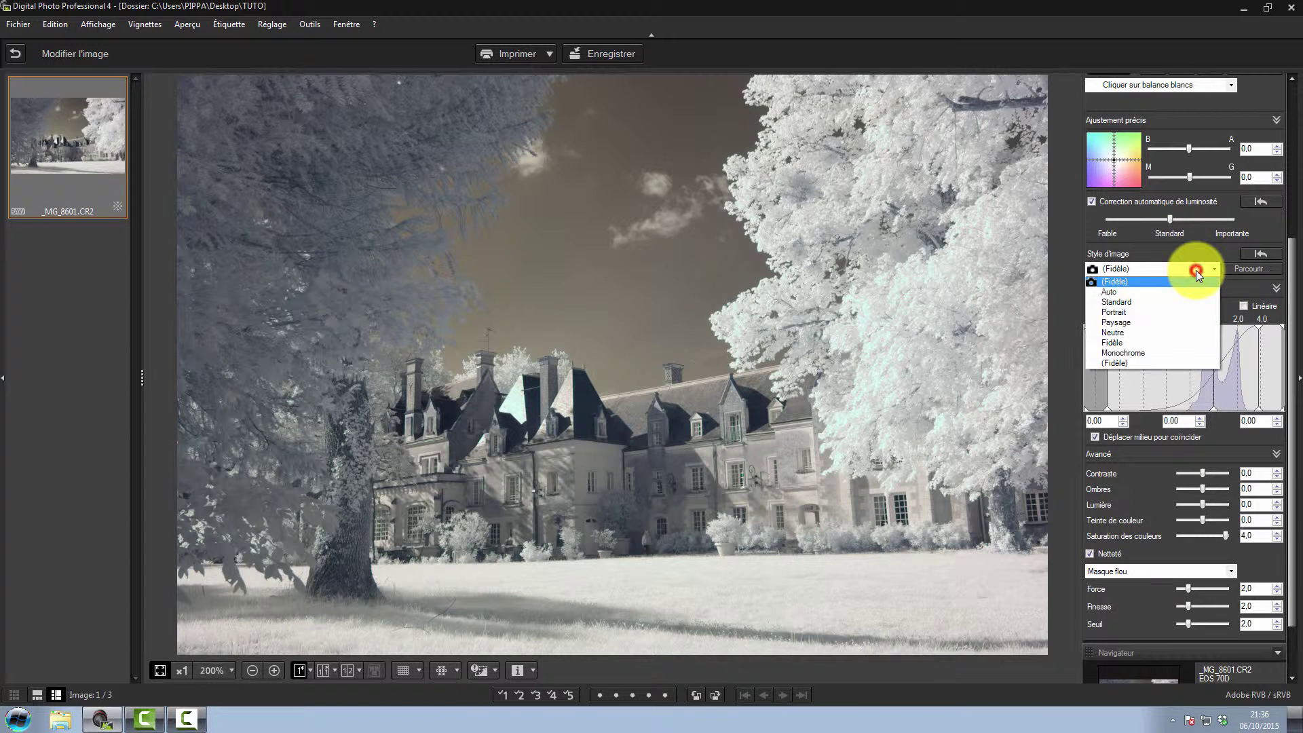
left_click(1140, 291)
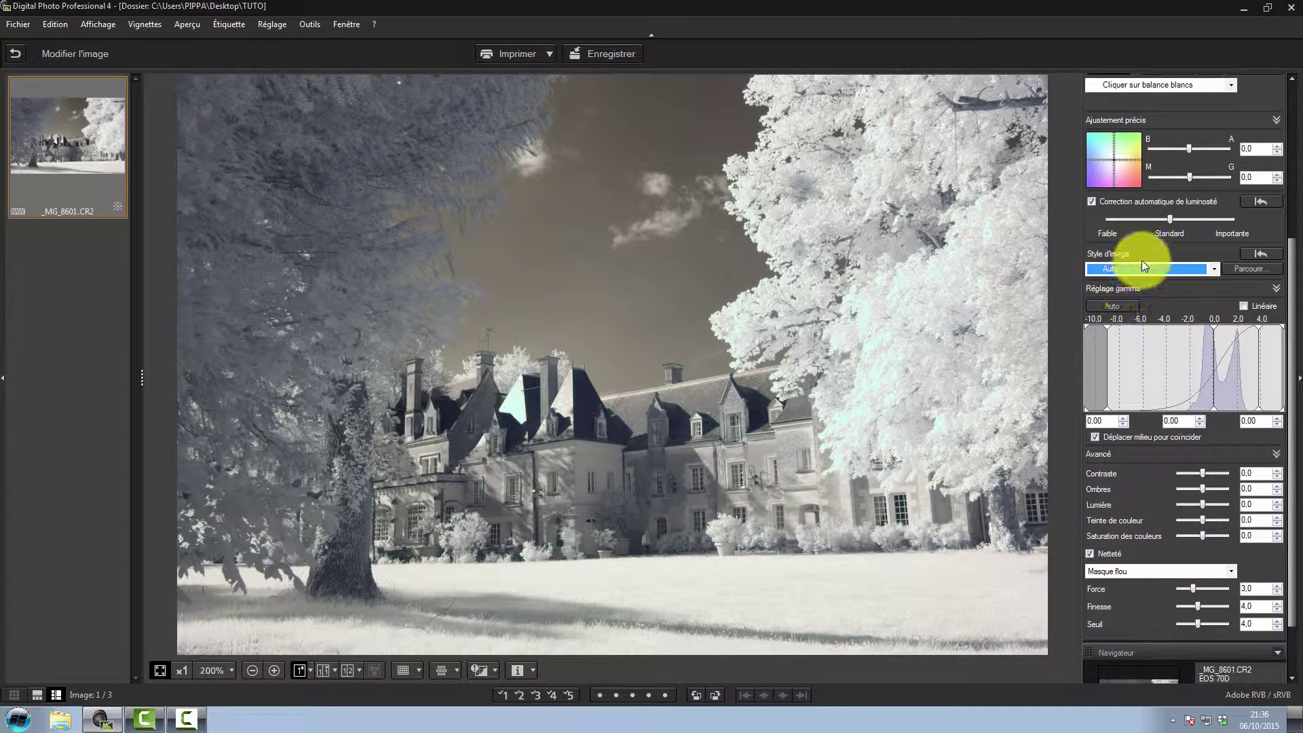
left_click(1145, 267)
left_click(1128, 302)
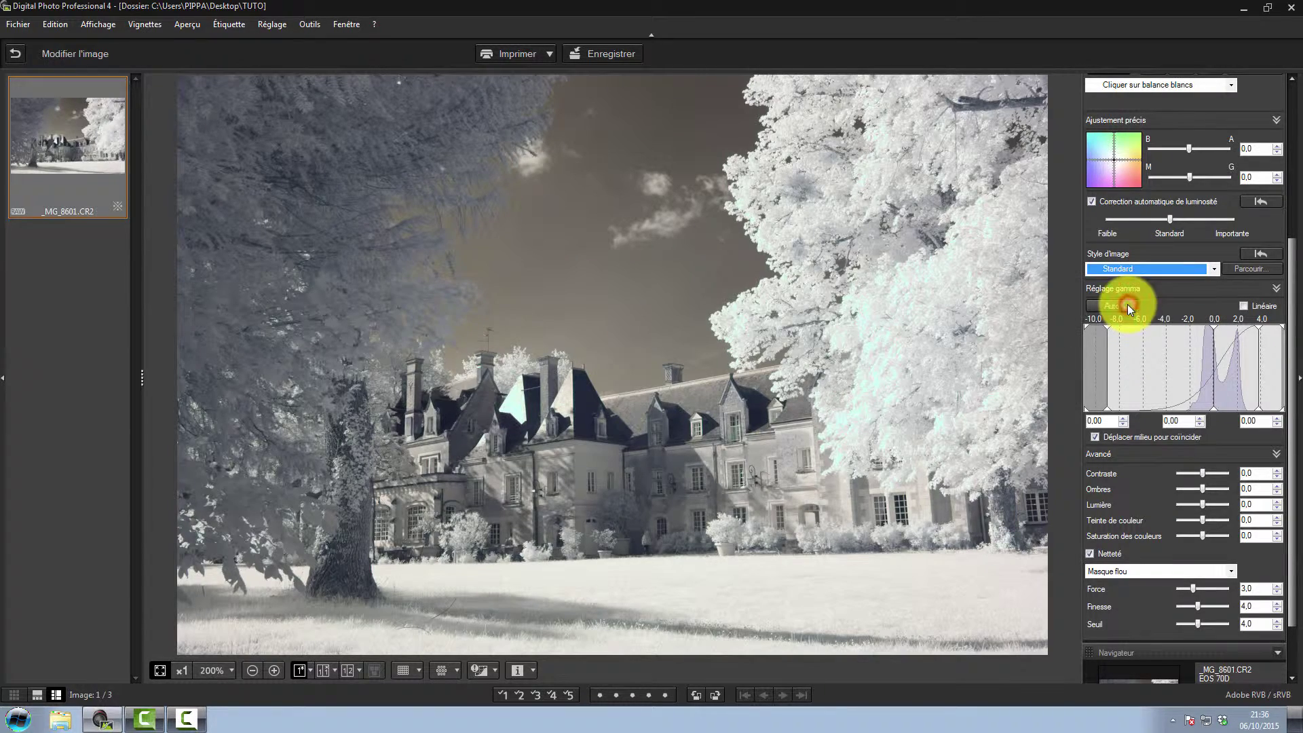
left_click(1140, 270)
left_click(1129, 350)
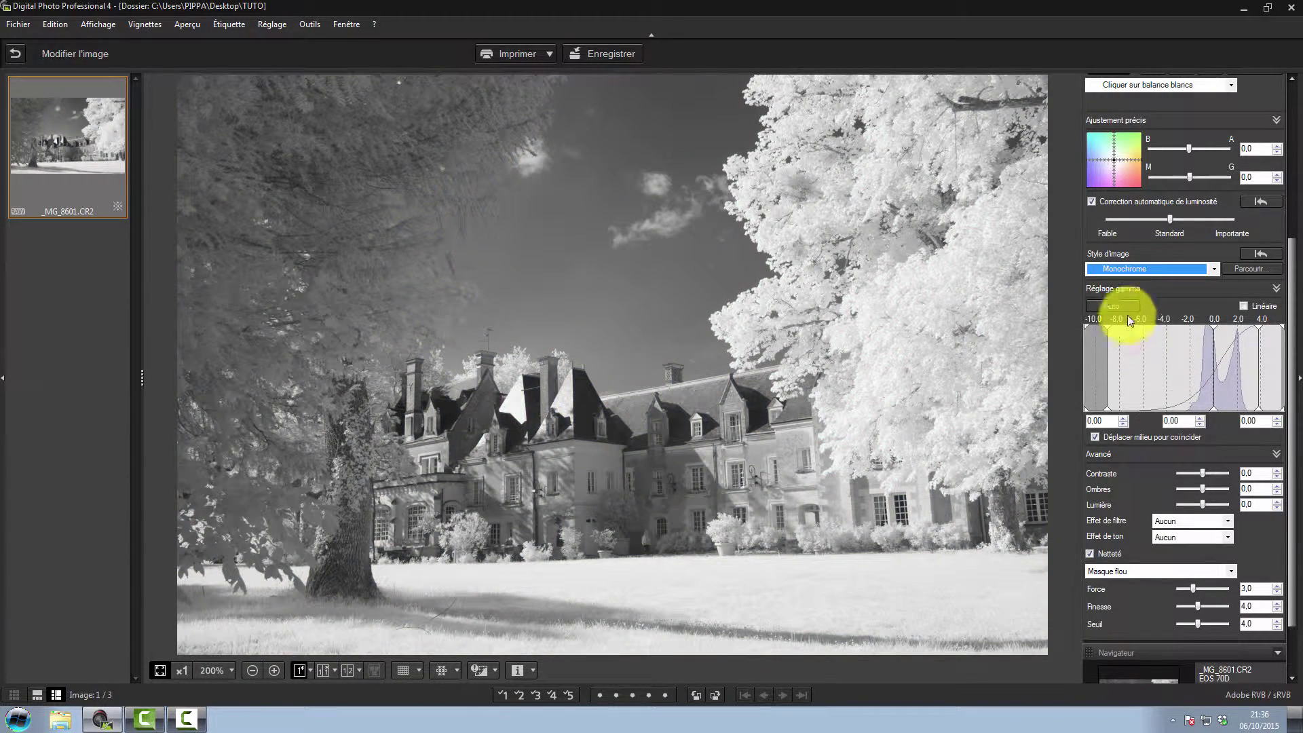
left_click(1147, 268)
left_click(1126, 340)
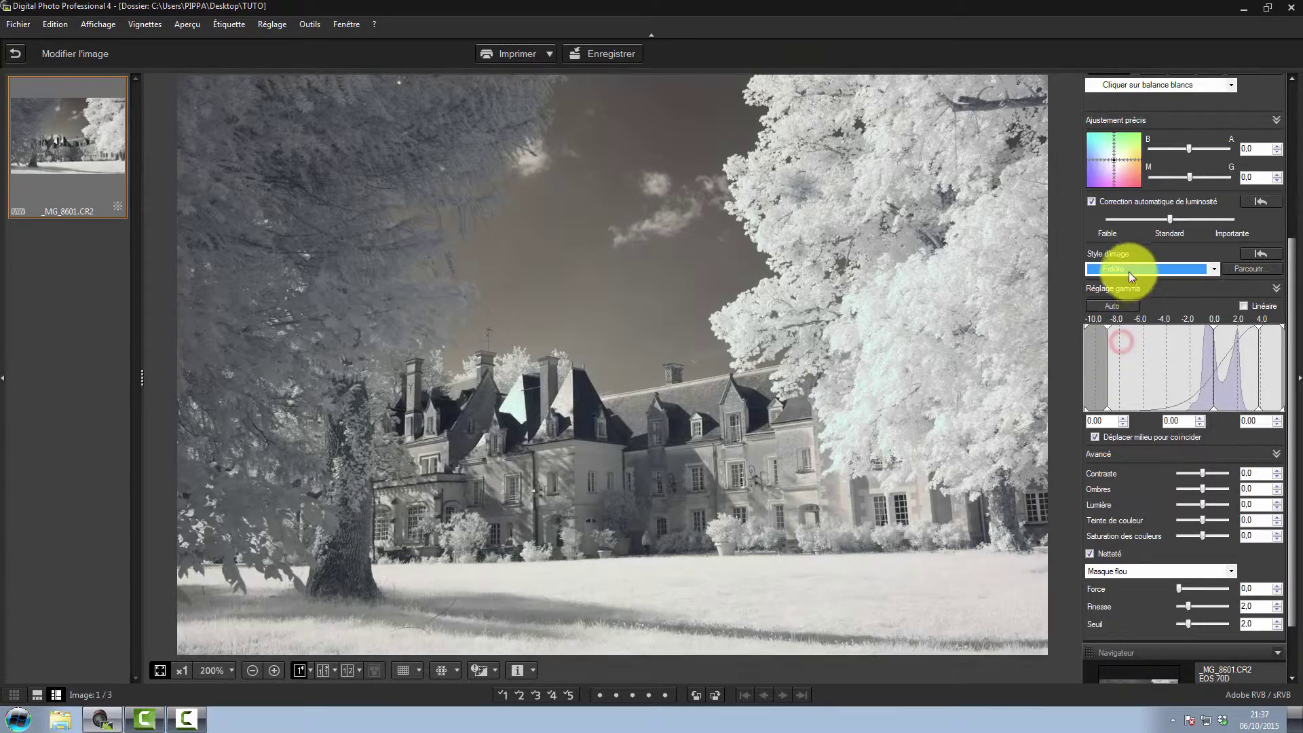
Set the unsharp mask strength (Force) to 6.0
scroll(1280, 271, "up", 5)
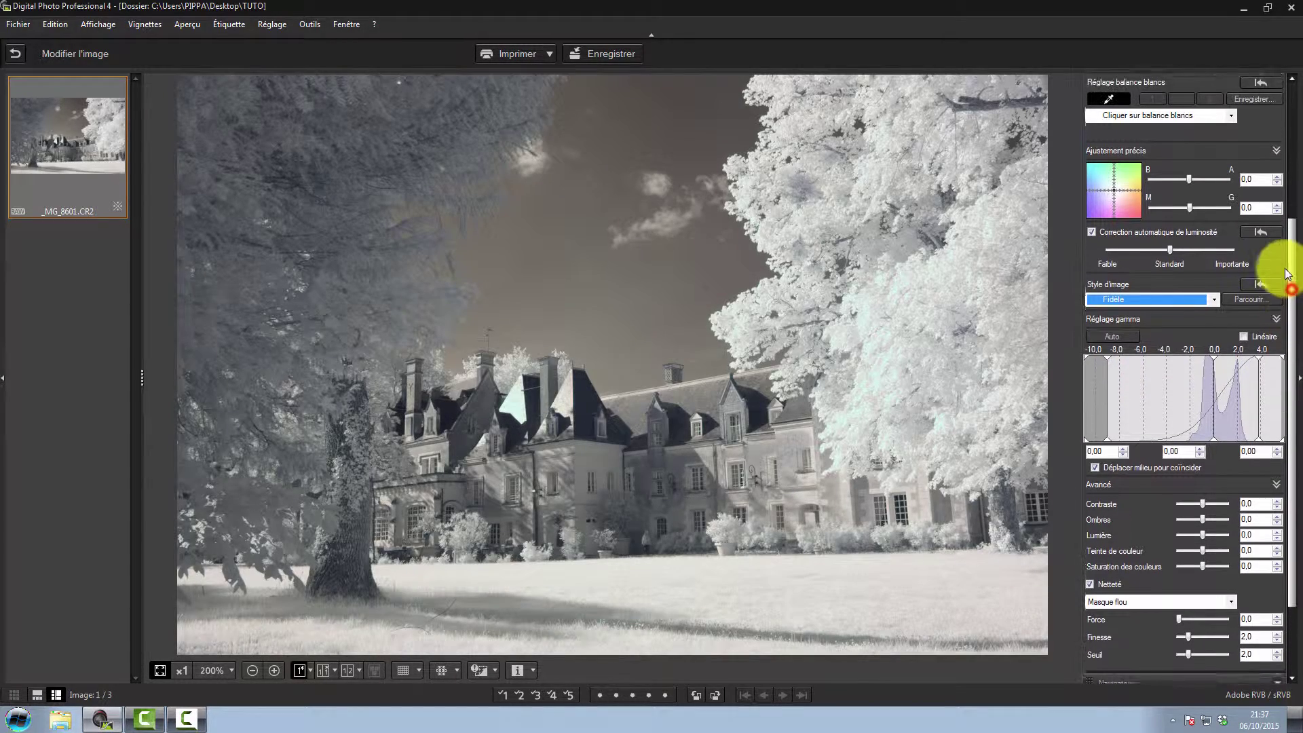
scroll(1275, 204, "up", 3)
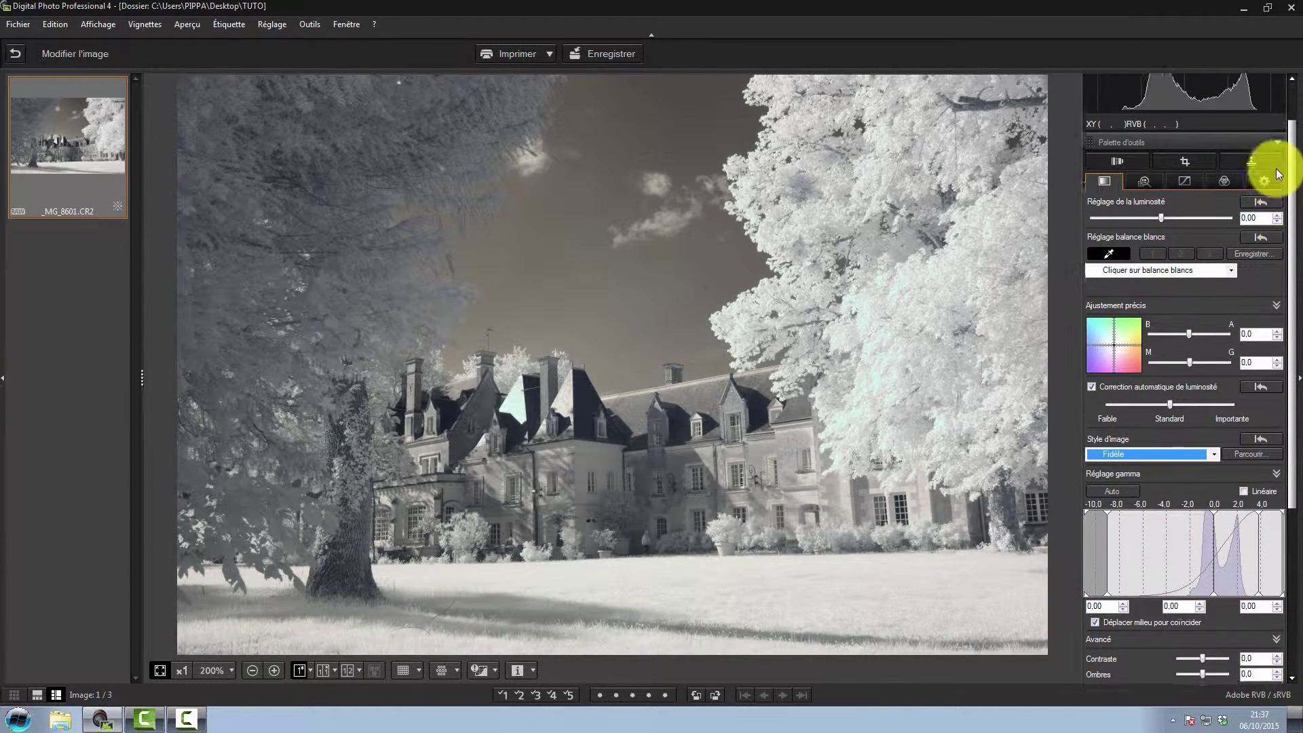
scroll(1282, 380, "down", 6)
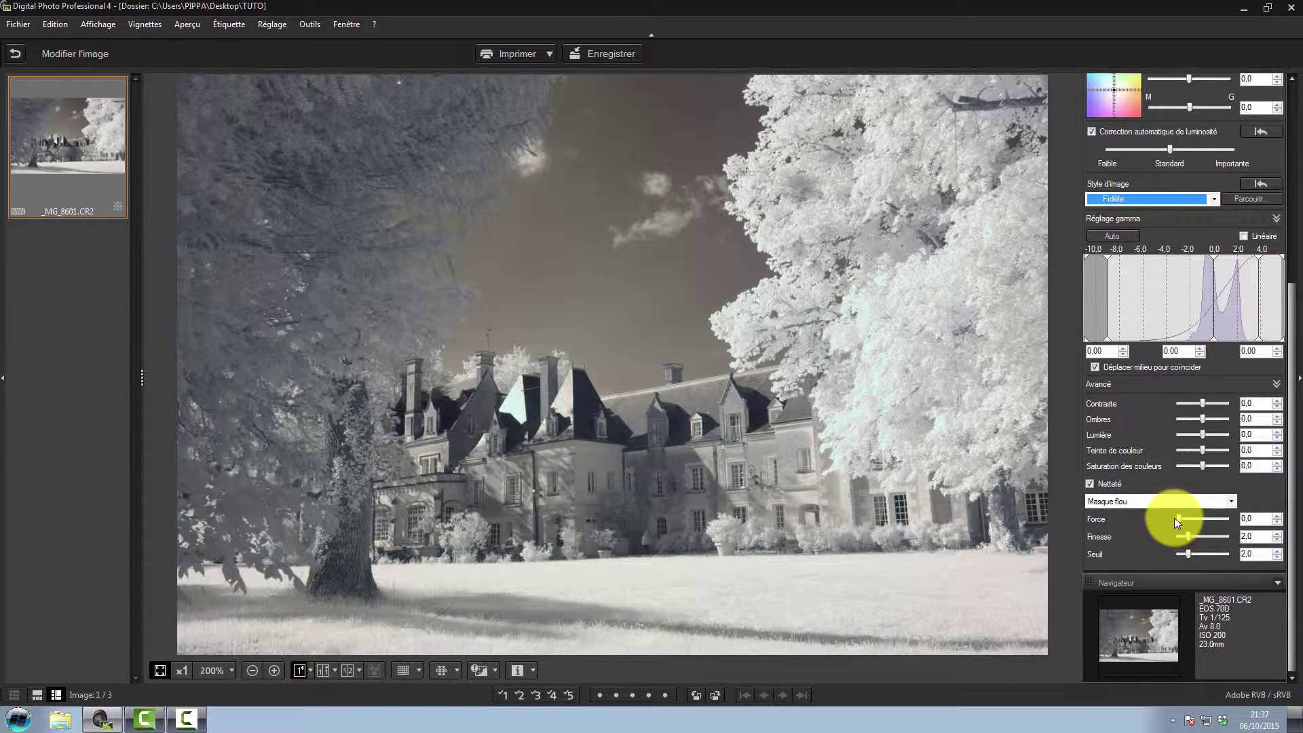
left_click_drag(1178, 517, 1188, 519)
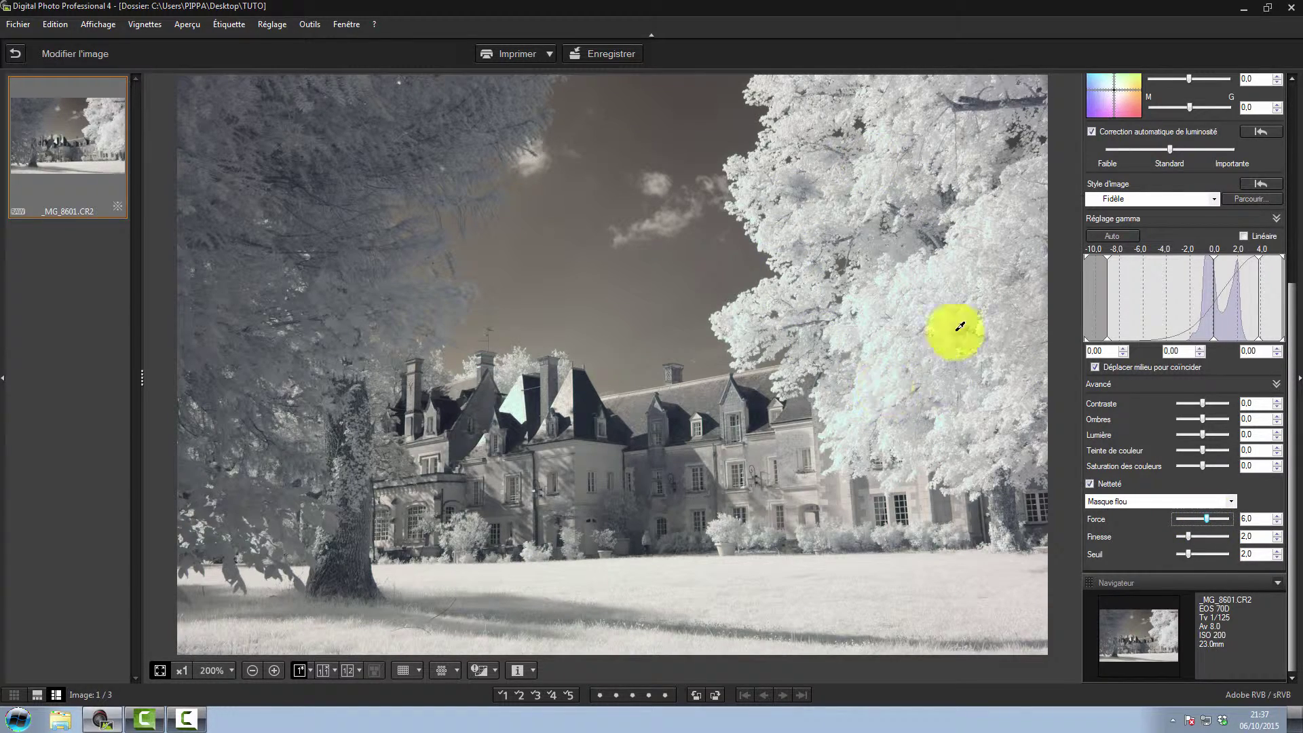
Look at the noise reduction settings and open the working colour space settings
left_click_drag(1296, 400, 1283, 228)
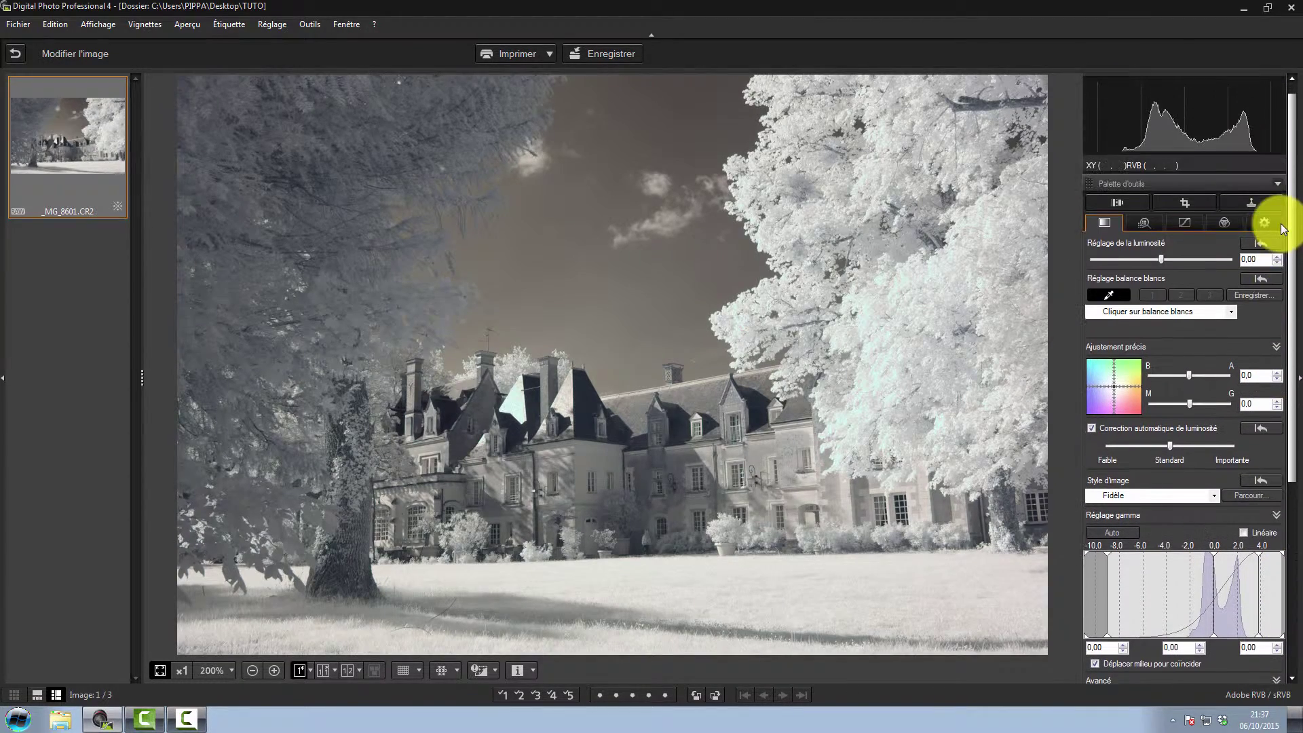
left_click(1141, 224)
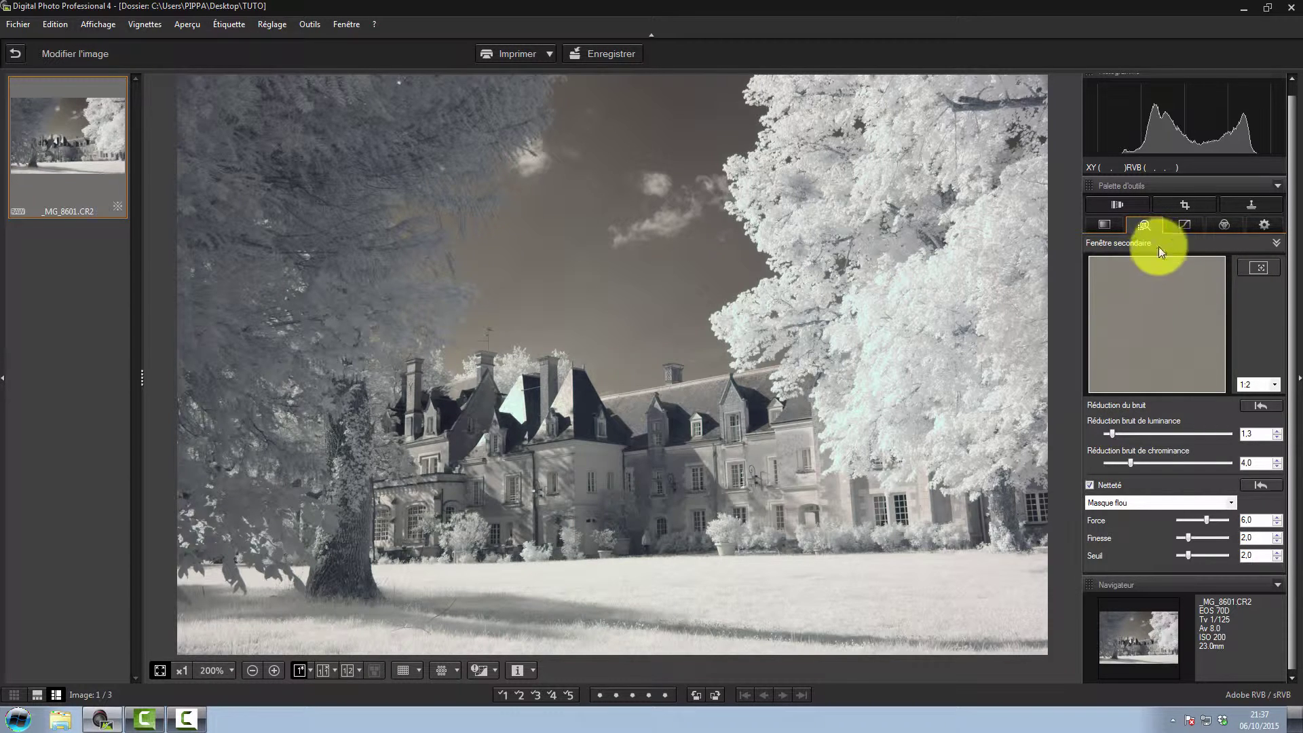
left_click(1264, 224)
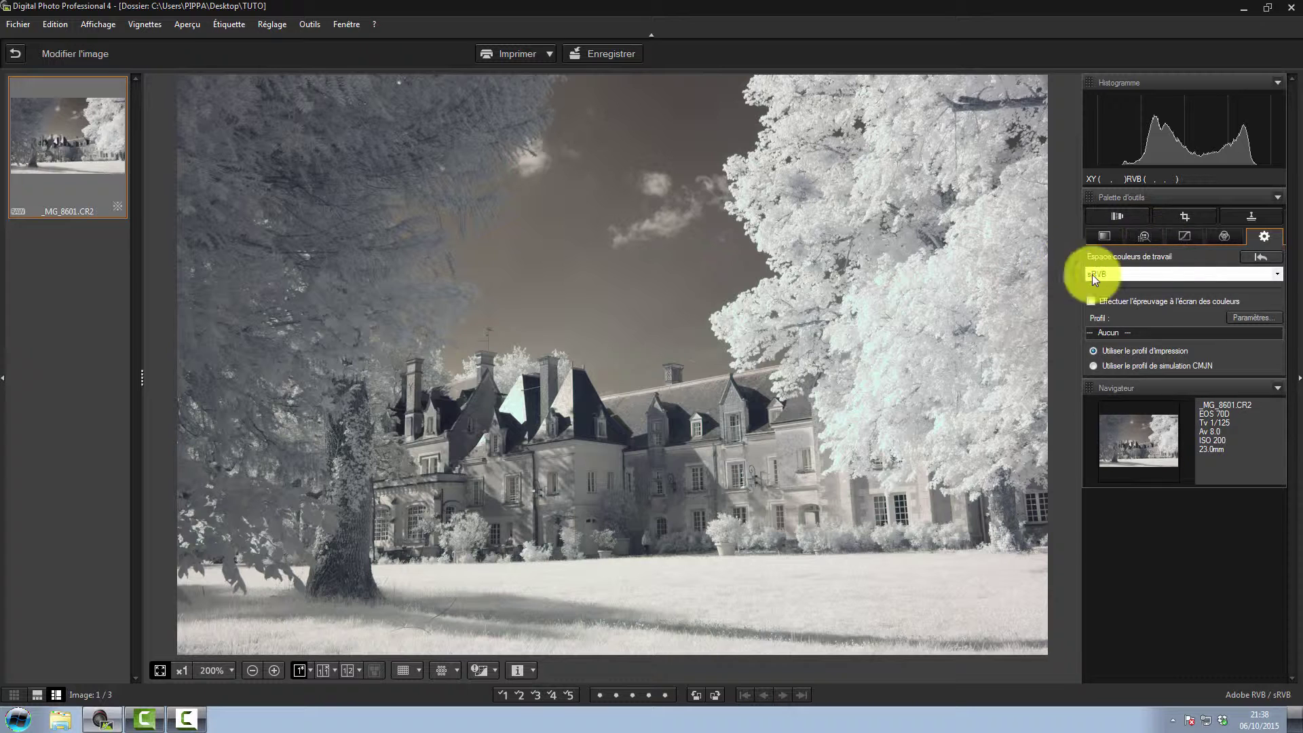
Set the photo's working colour space to Adobe RVB
left_click(1123, 274)
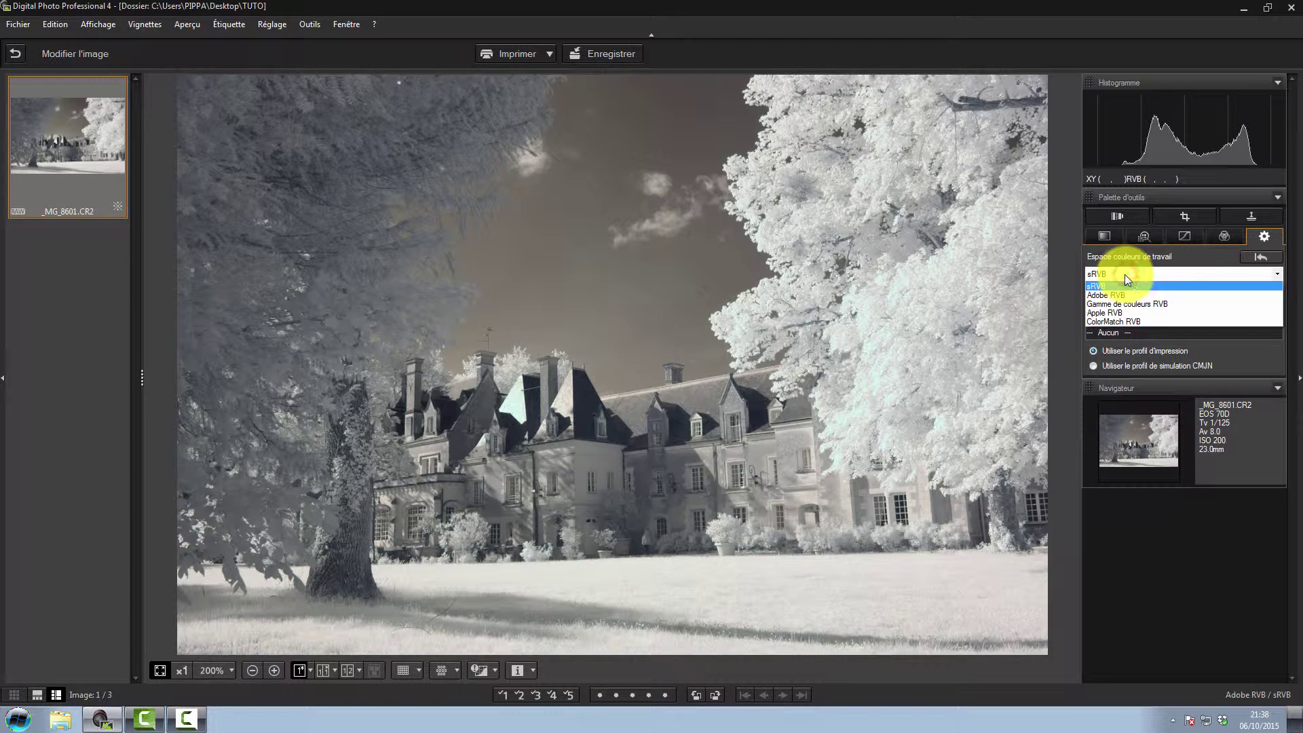
left_click(1115, 292)
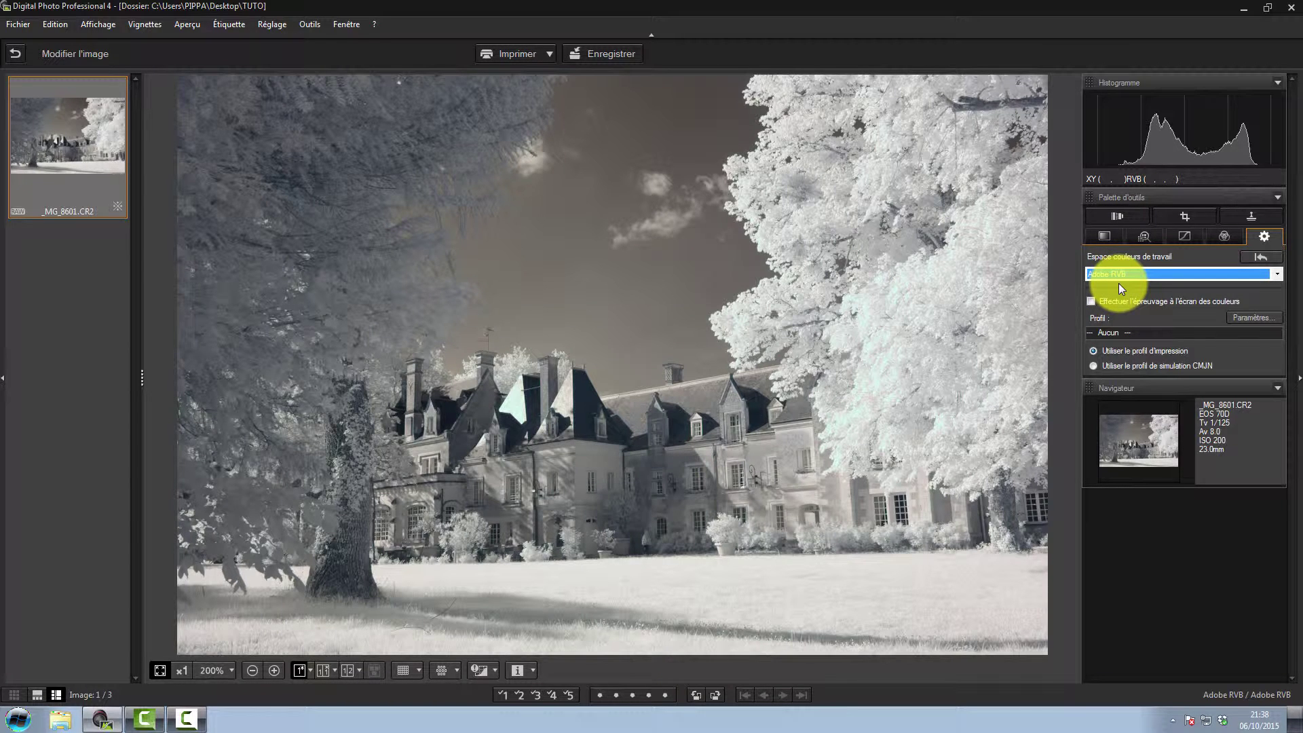
left_click(1163, 271)
left_click(1163, 270)
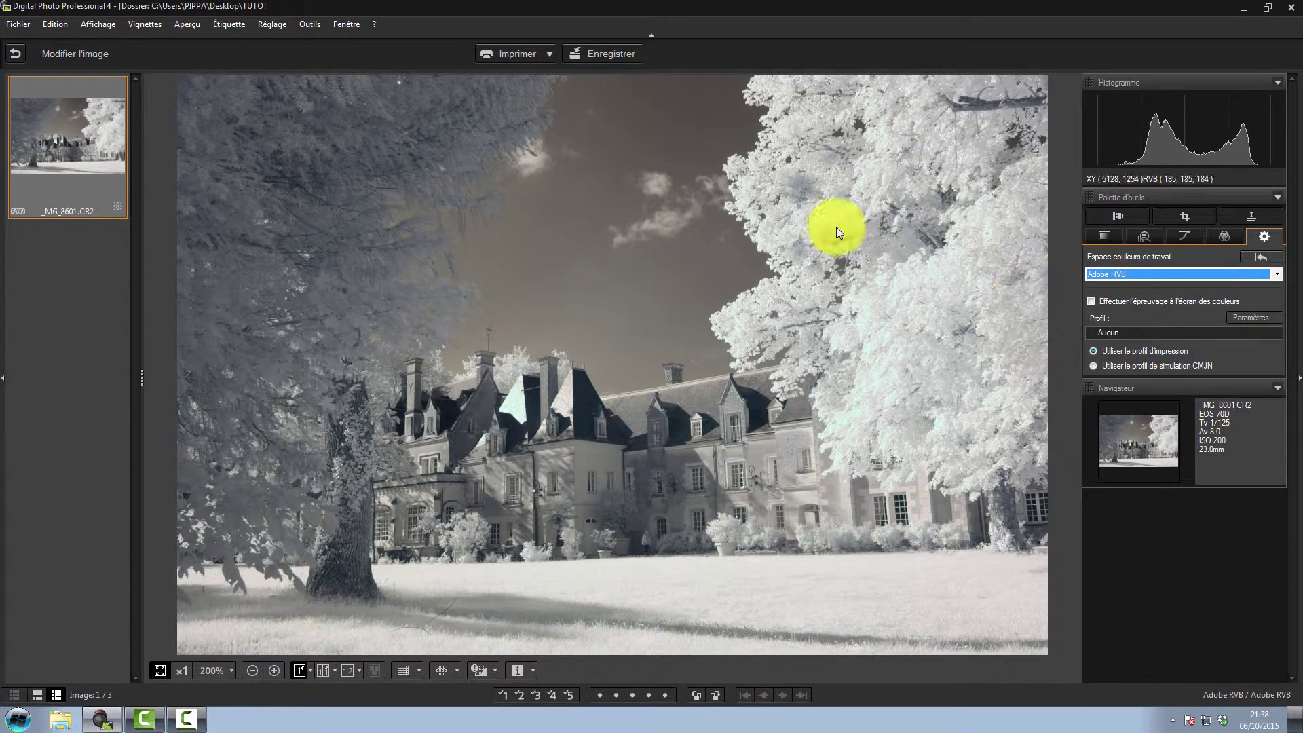
Start converting and saving the developed photo, with TIFF 16bits (*.TIF) as the output file type
left_click(15, 24)
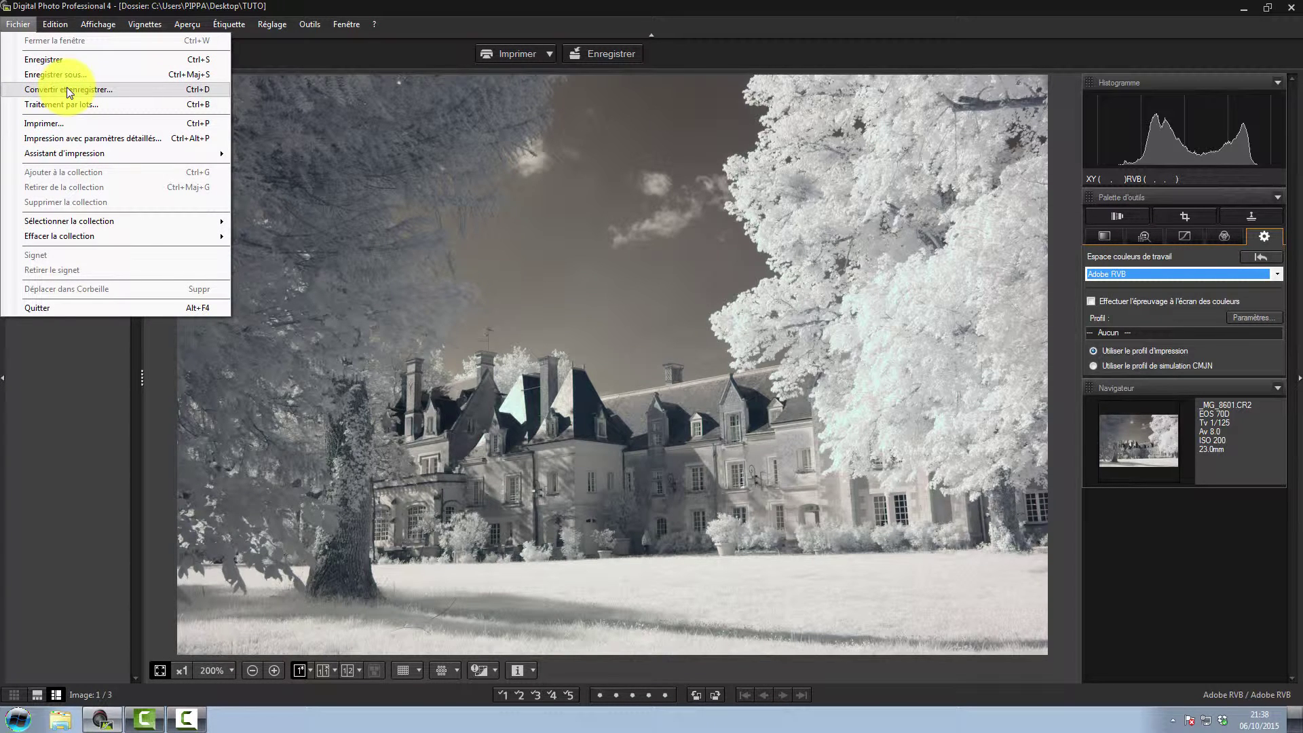
left_click(66, 89)
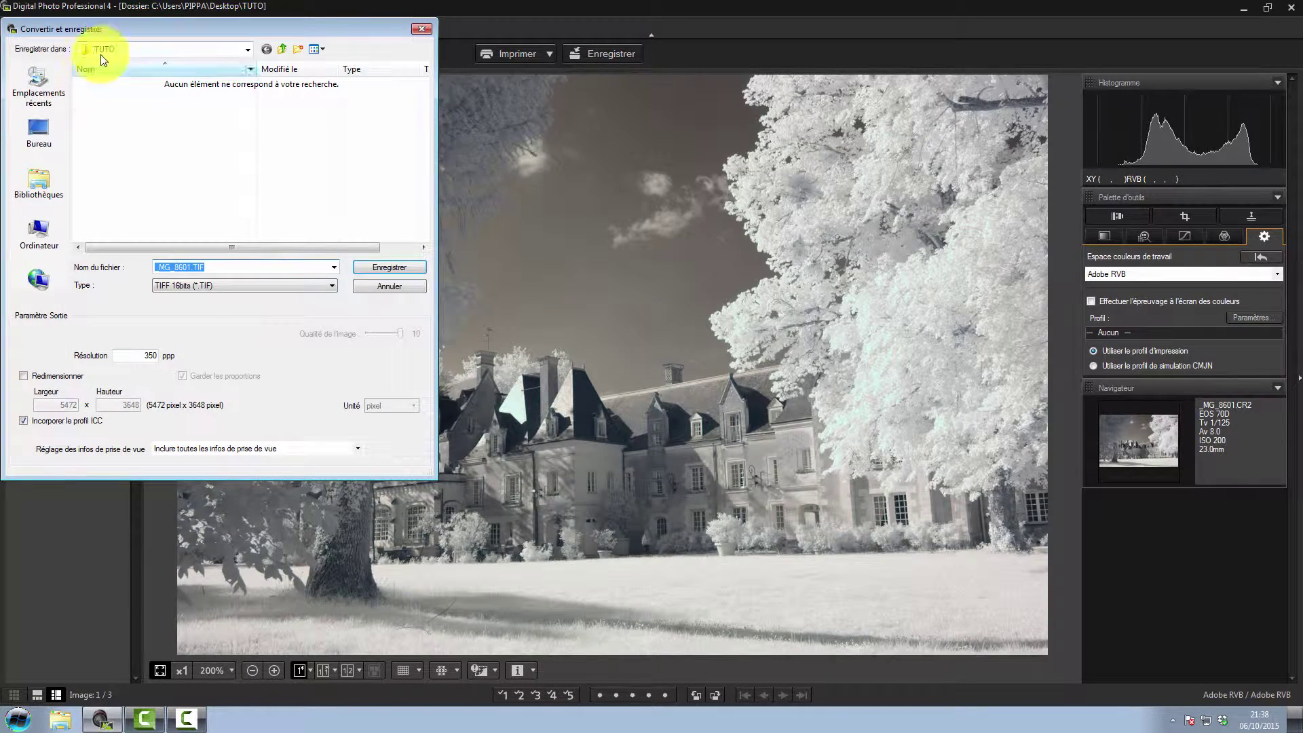
left_click_drag(148, 27, 634, 135)
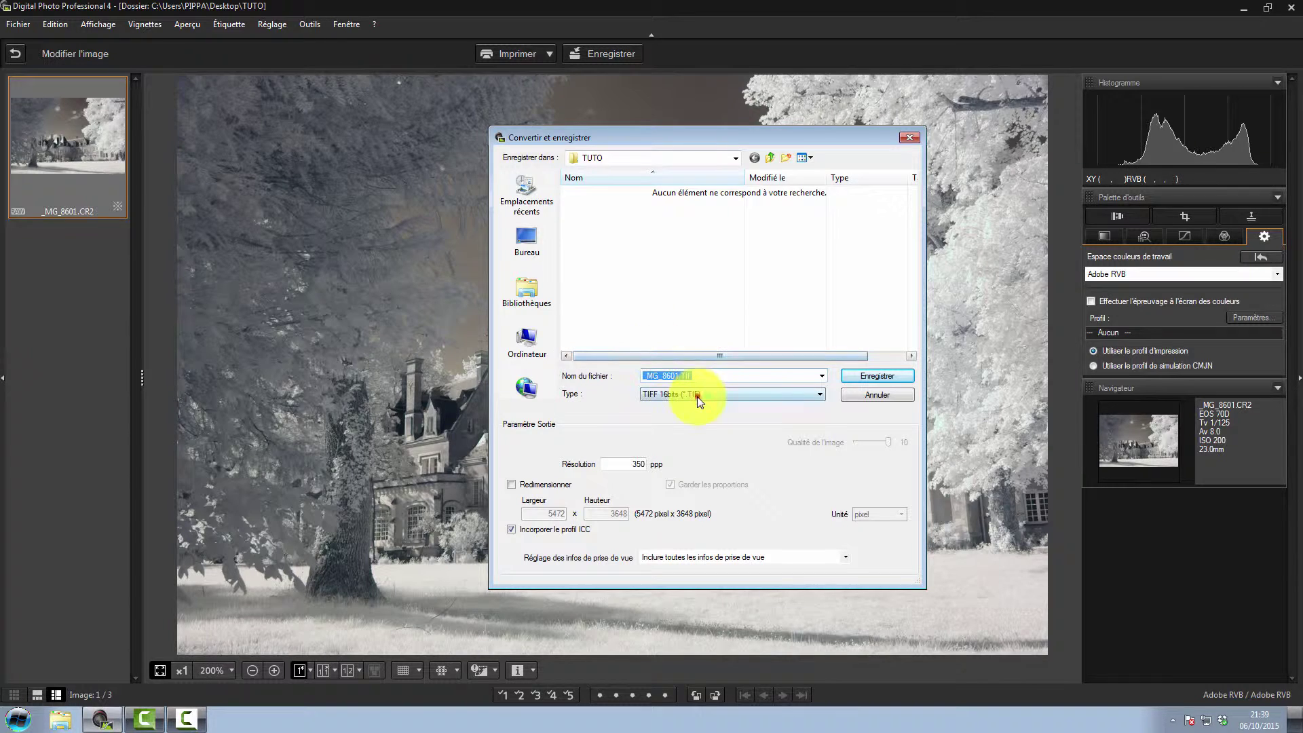
left_click(697, 395)
left_click(682, 423)
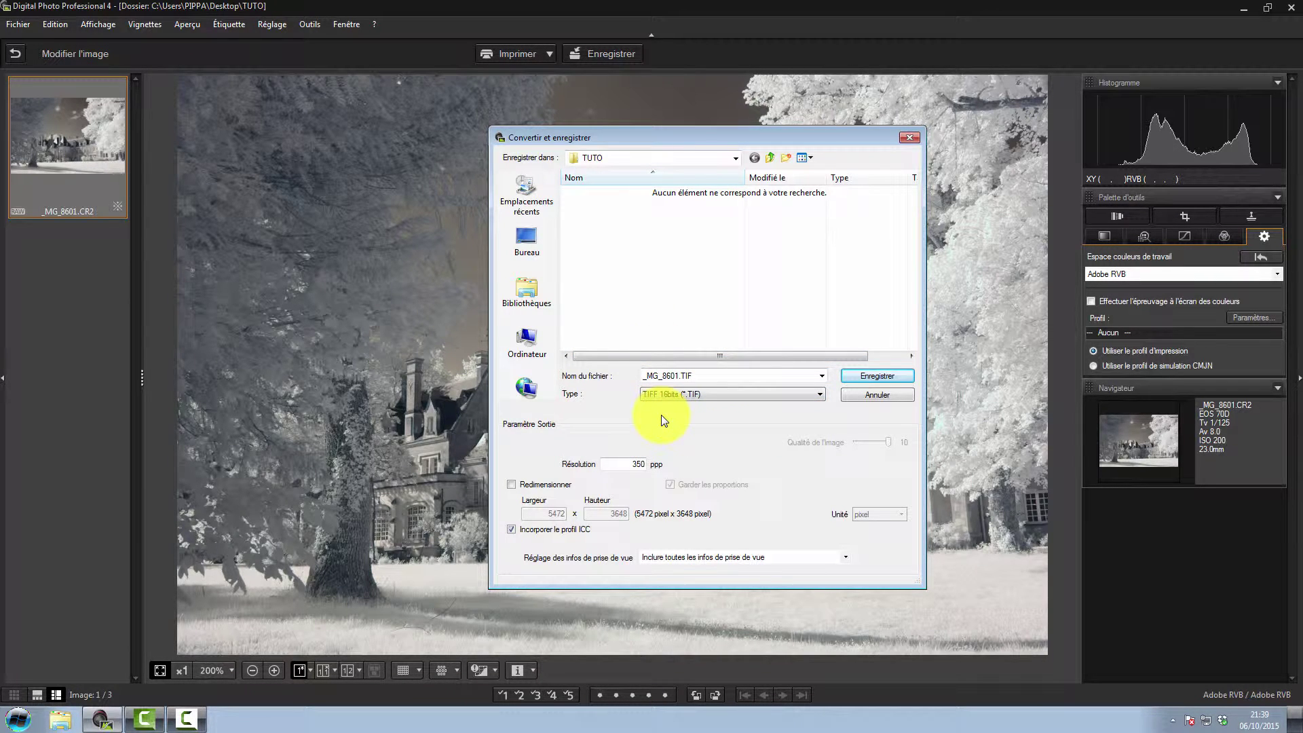
Set the output resolution to 300 ppp, save the photo as _MG_8601.TIF in the TUTO folder and dismiss the processing dialog
double_click(622, 463)
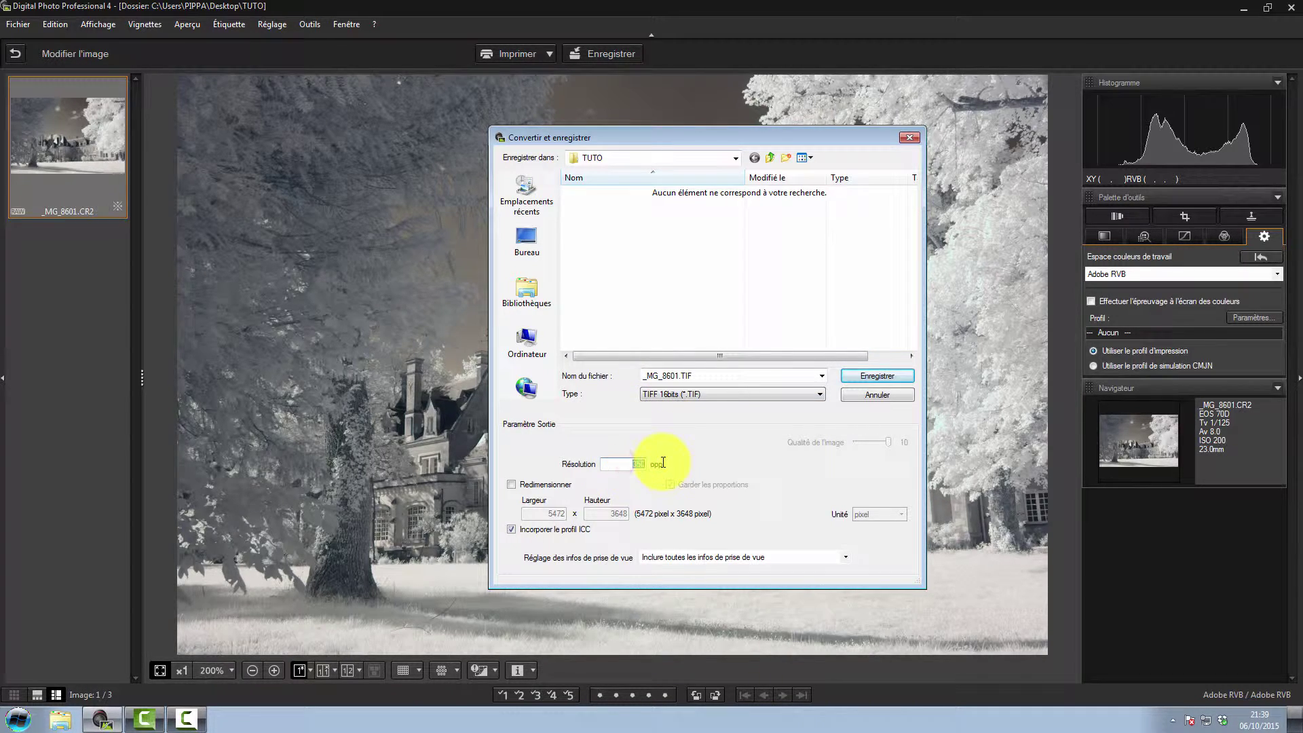
left_click(624, 464)
left_click_drag(608, 463, 710, 462)
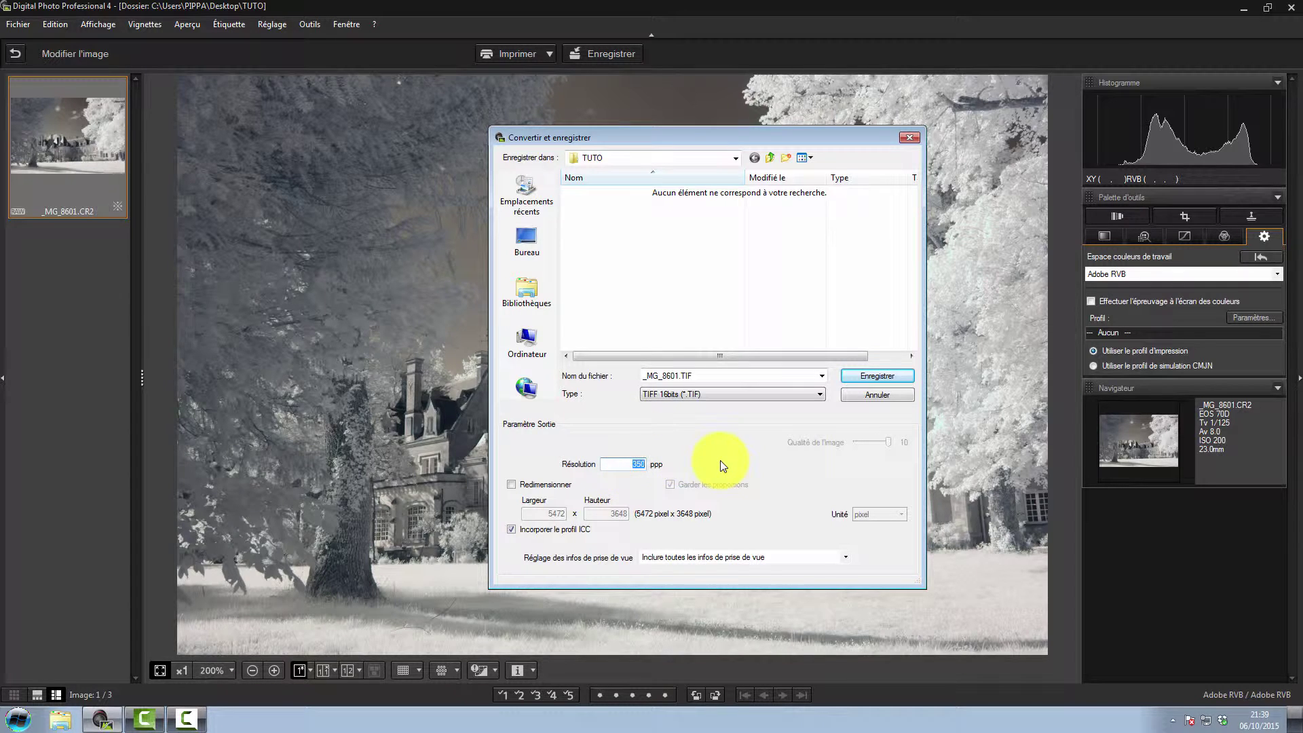
type("300")
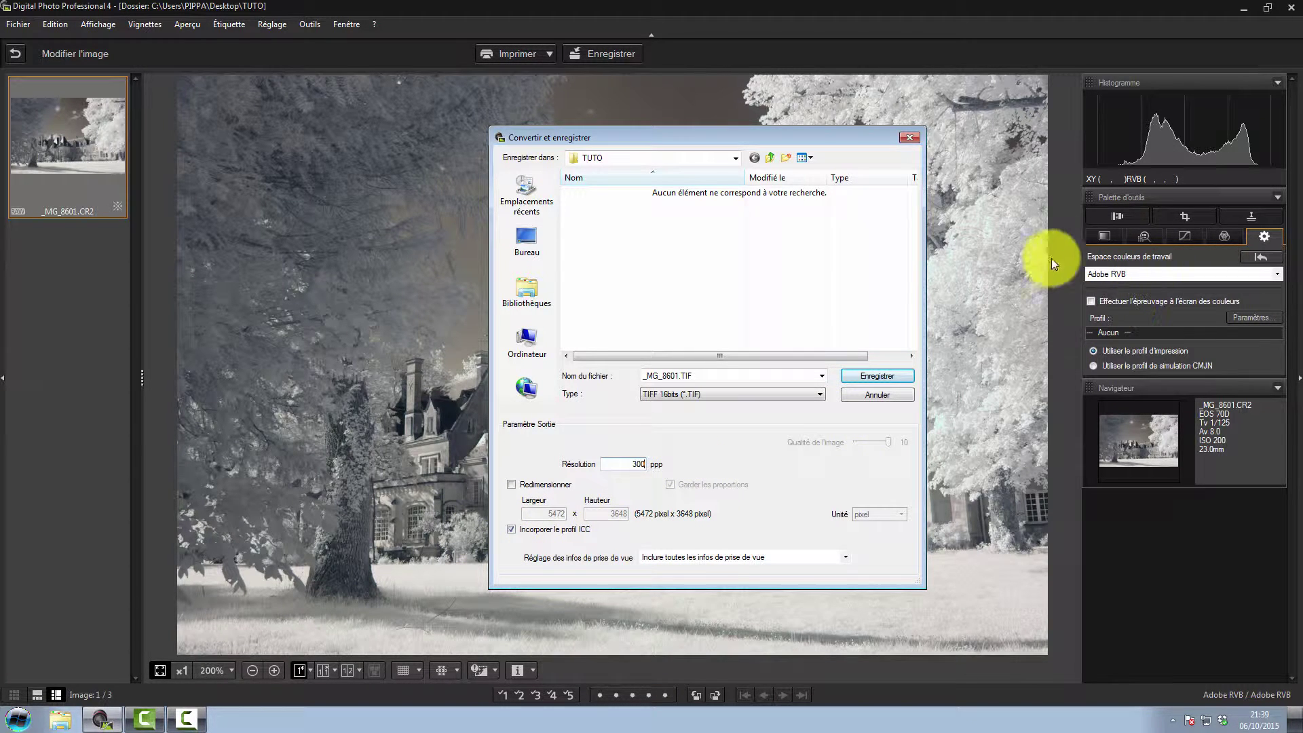
left_click(867, 376)
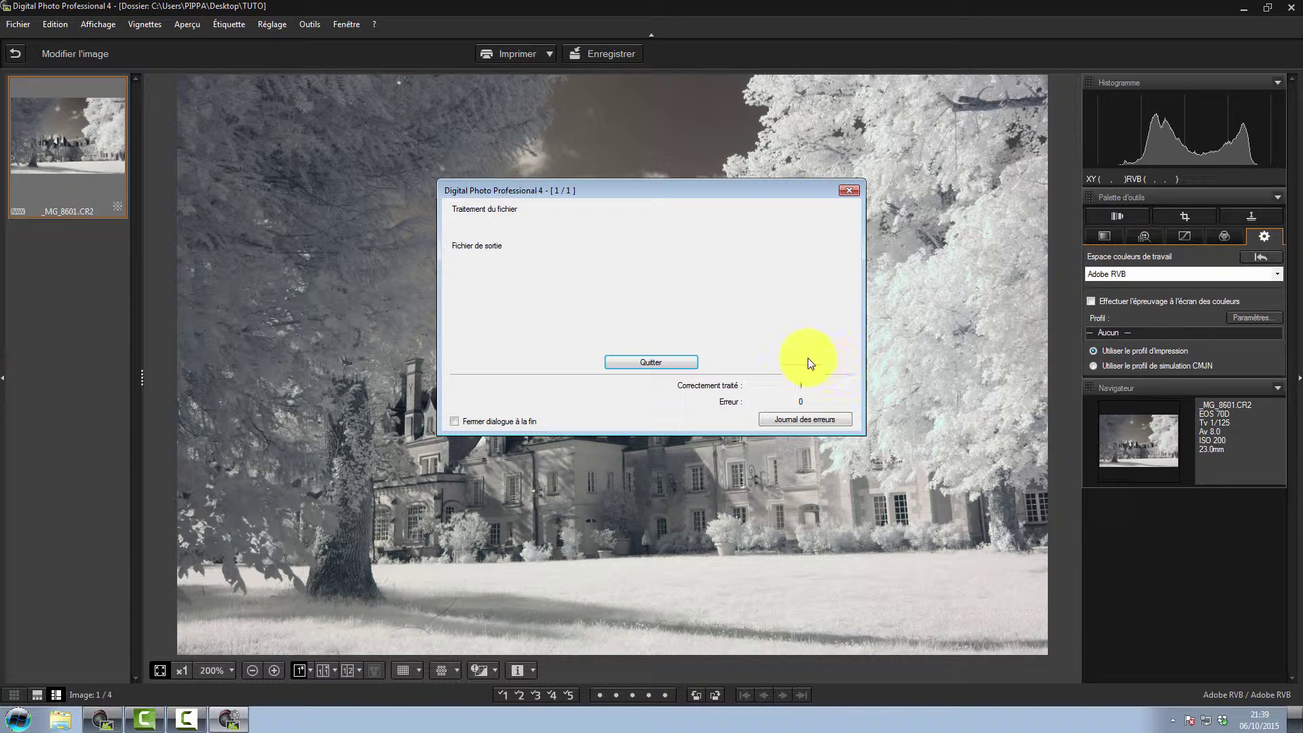
left_click(638, 362)
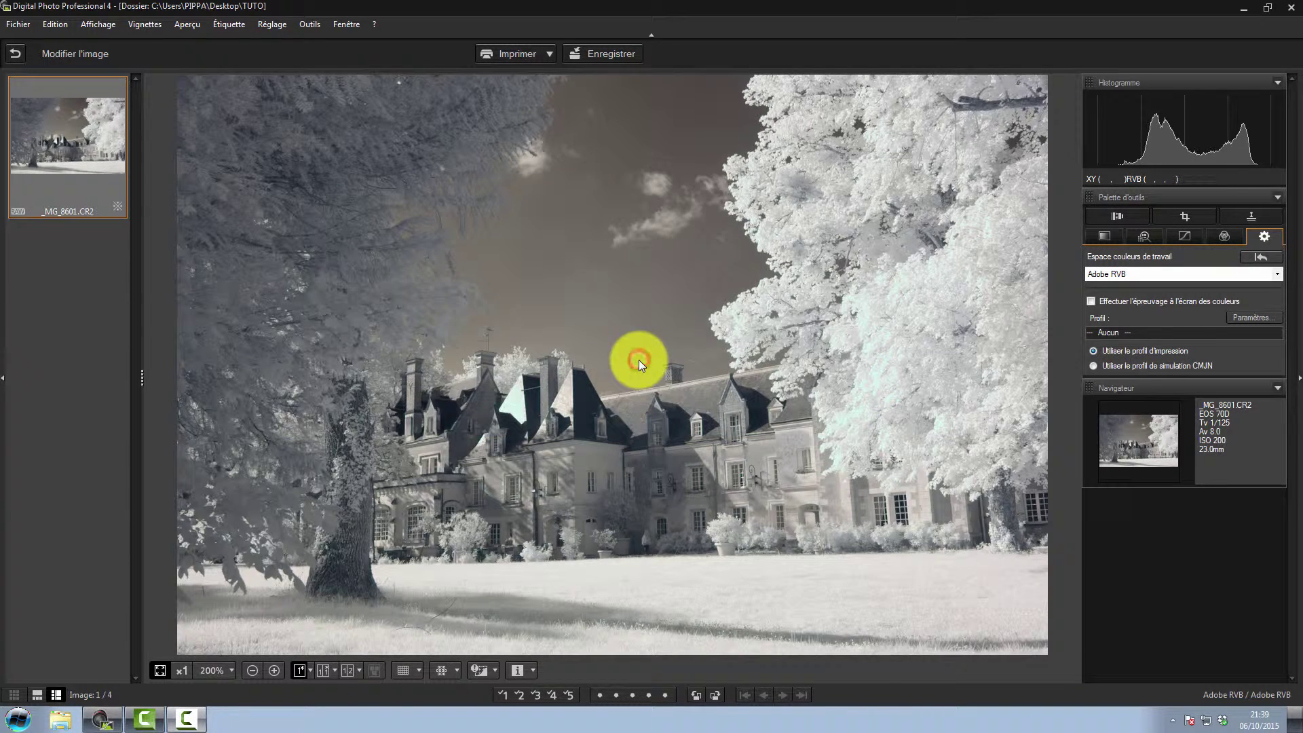